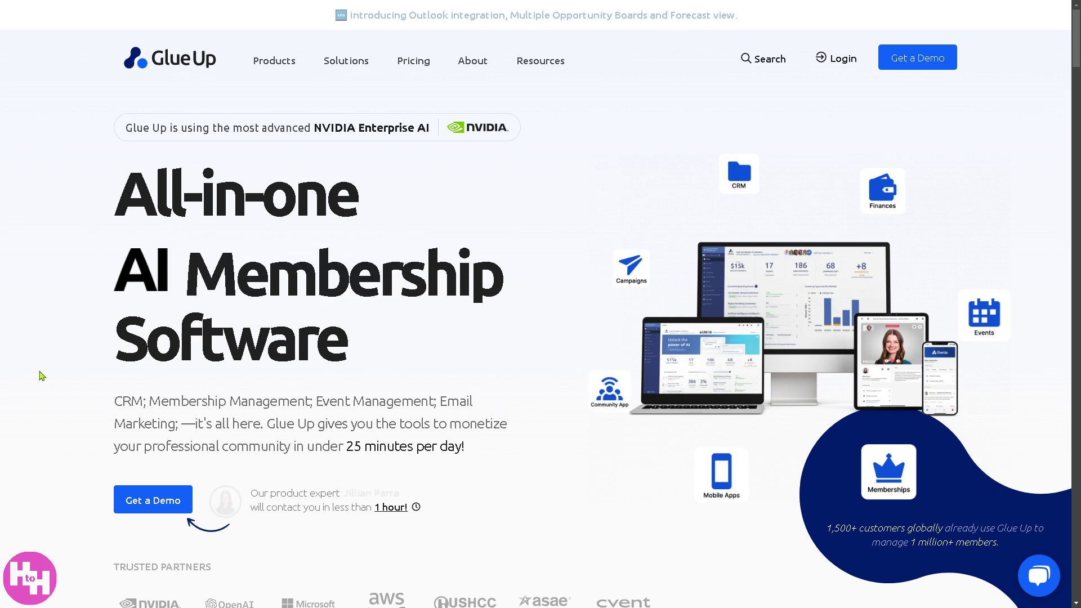
# Step: Pass the Cloudflare 'Verify you are human' check and choose Register Now on the login page
pyautogui.press('F11')
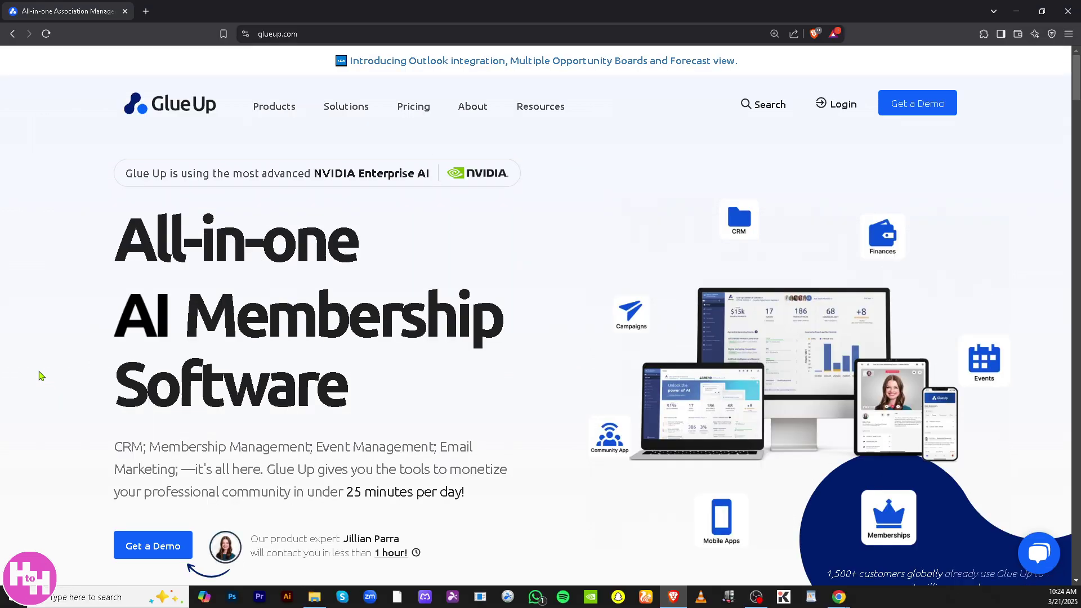
pyautogui.press('F11')
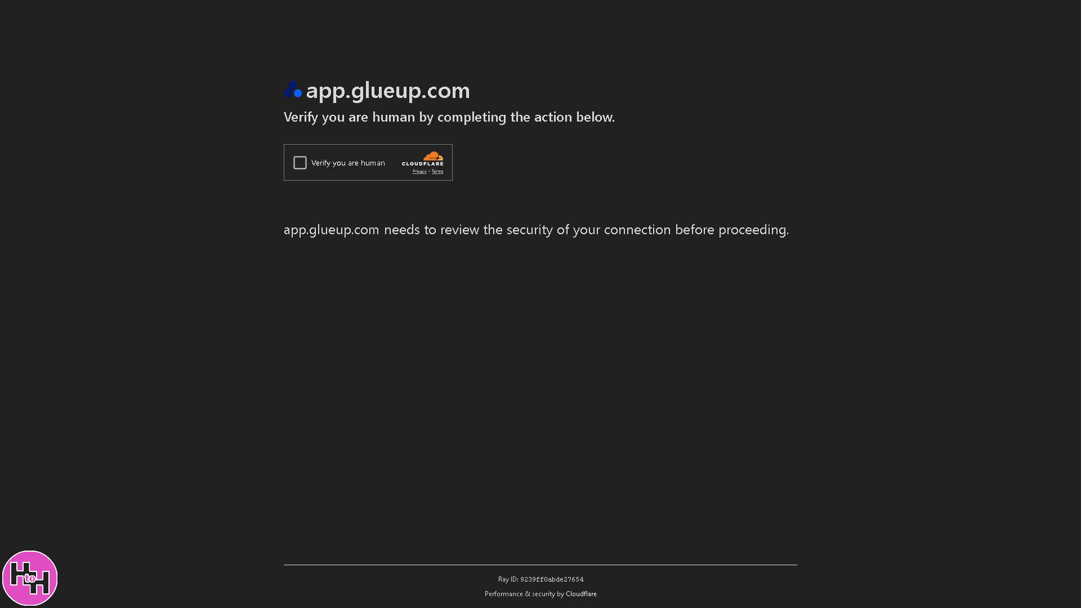
pyautogui.click(300, 163)
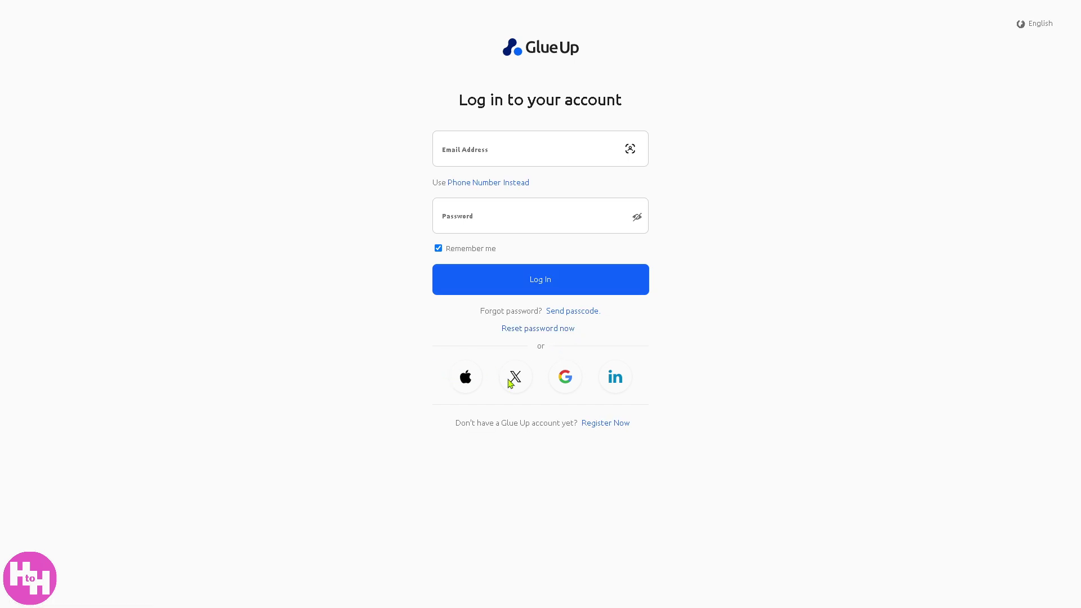
pyautogui.click(611, 429)
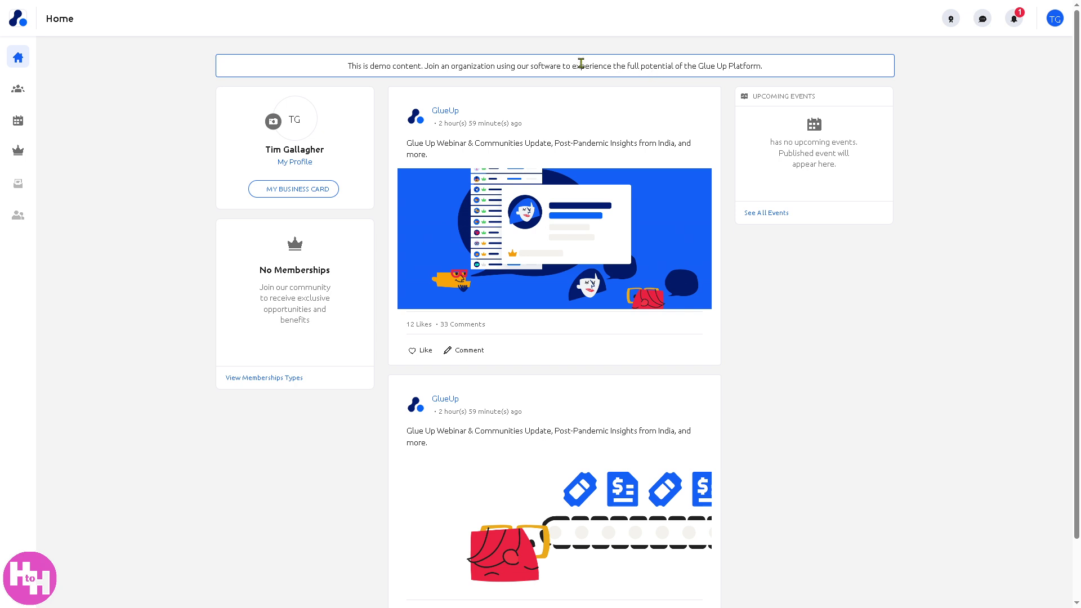
# Step: Open My Community and scroll through the Health and Well being posts
pyautogui.click(18, 88)
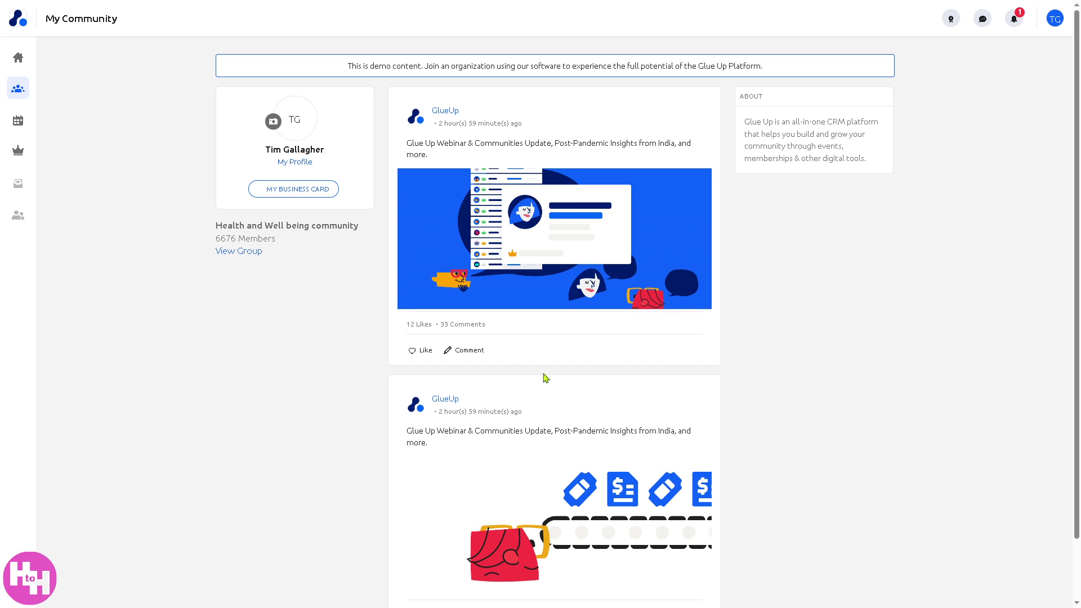
pyautogui.scroll(-1, 542, 379)
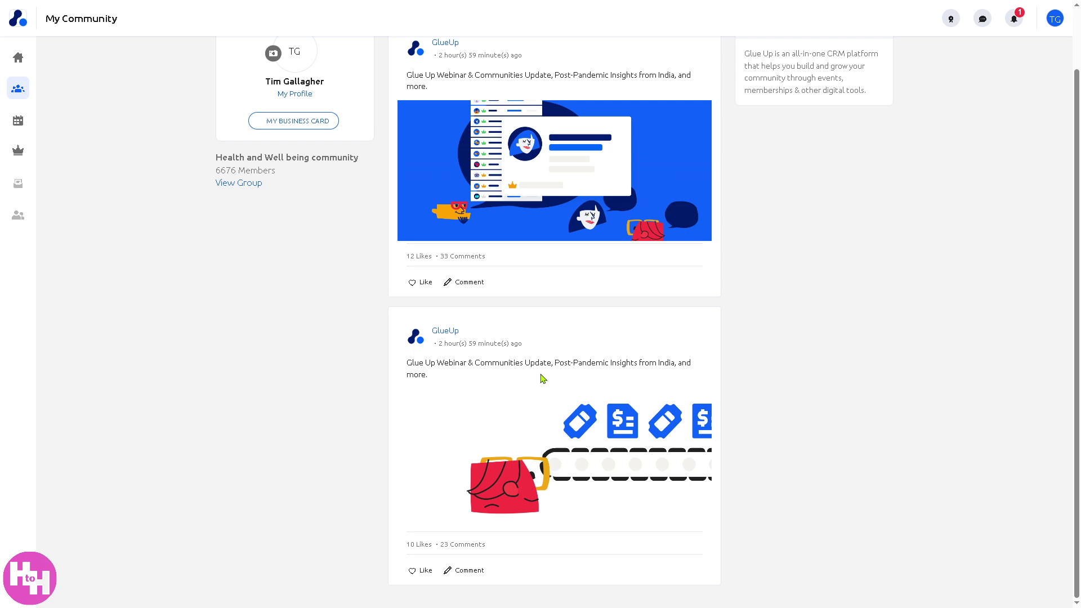
pyautogui.scroll(1, 542, 378)
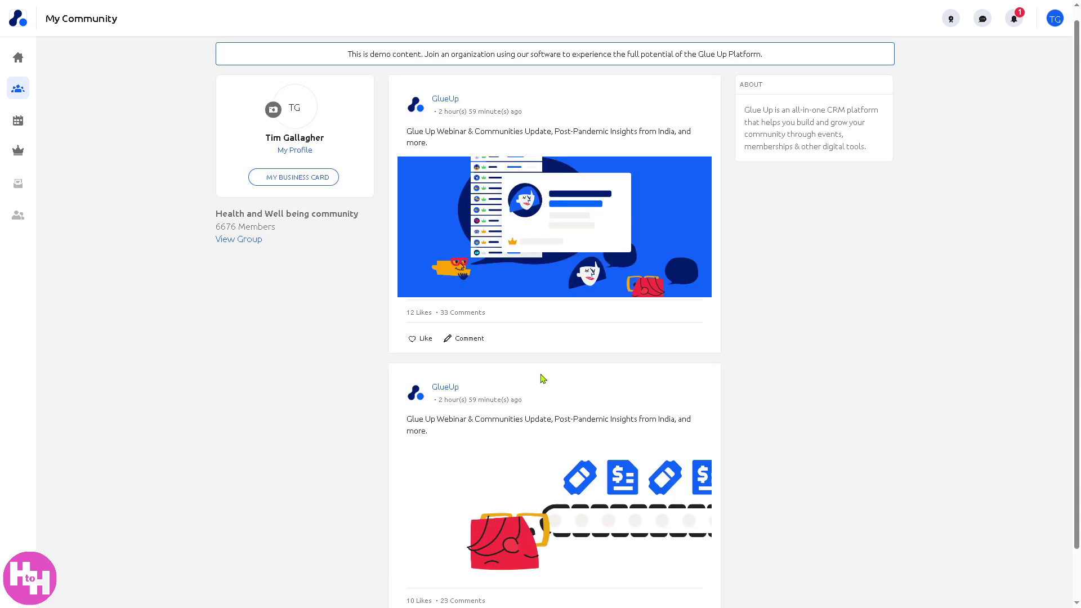
pyautogui.scroll(1, 542, 379)
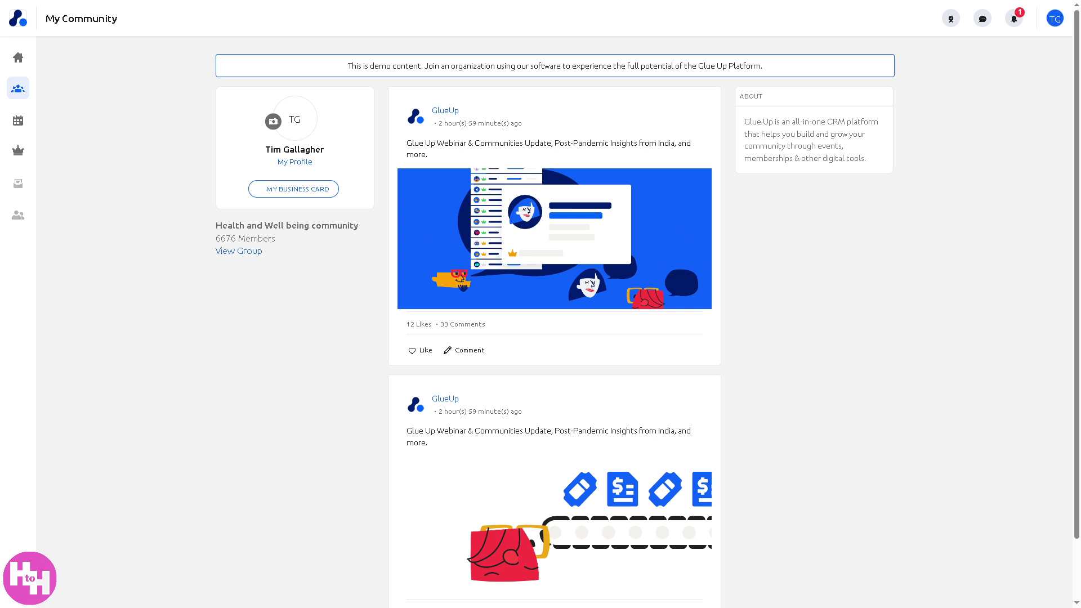
# Step: Open Events and scroll through the Internal Test For Speed Networking event cards
pyautogui.click(18, 121)
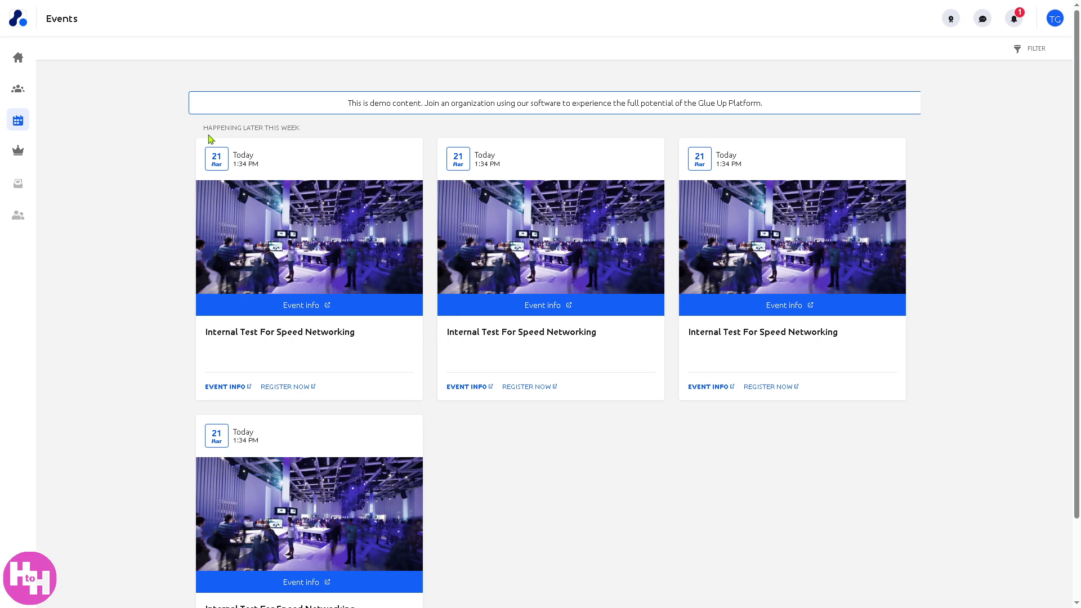
pyautogui.scroll(-1, 340, 267)
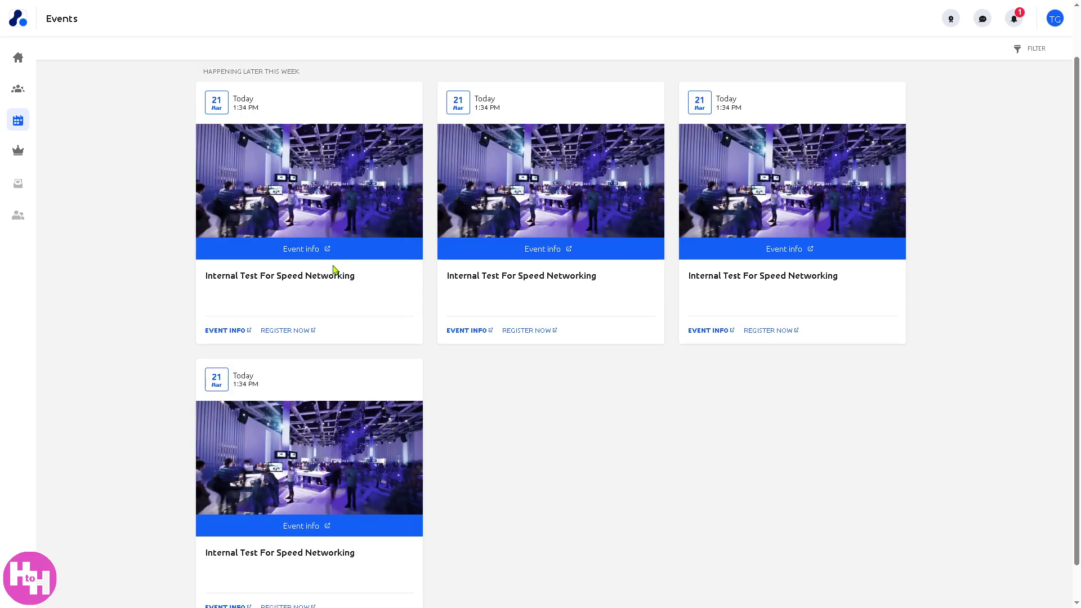
pyautogui.scroll(-1, 333, 270)
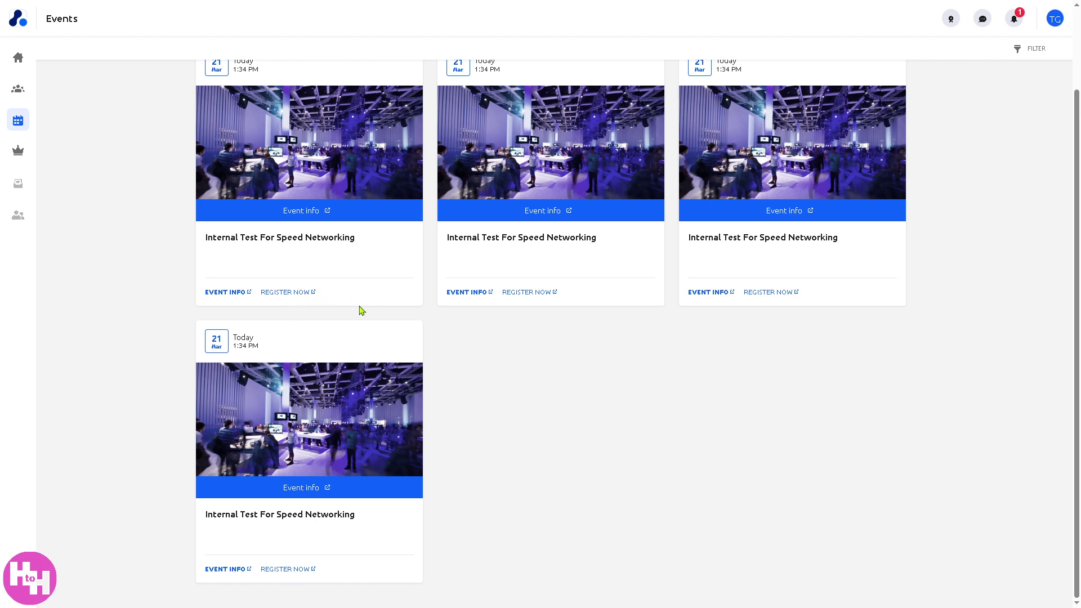
pyautogui.scroll(2, 364, 301)
pyautogui.scroll(1, 360, 281)
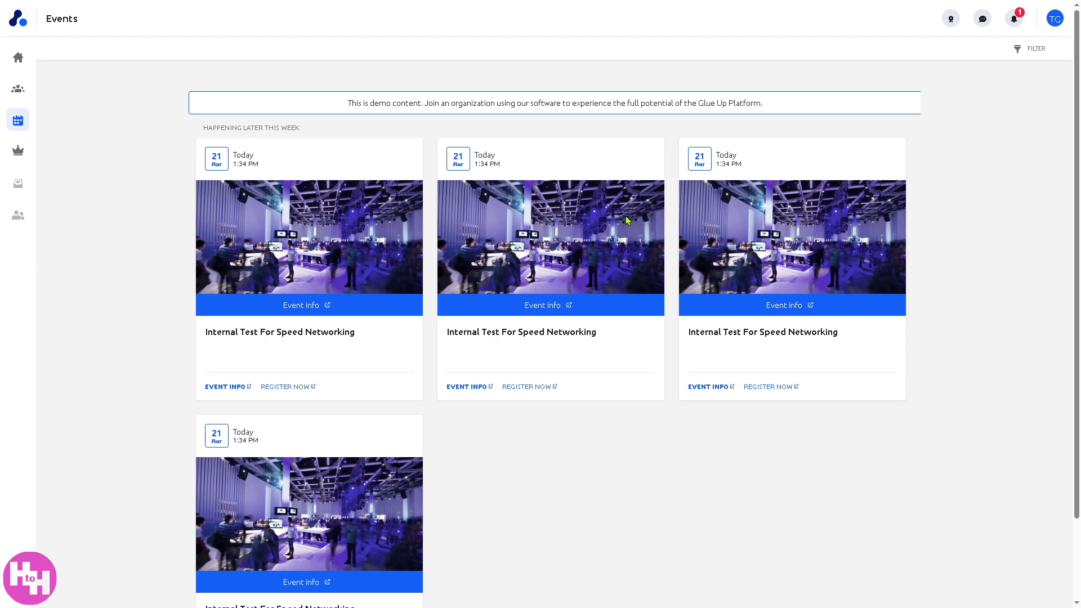
pyautogui.scroll(-1, 833, 110)
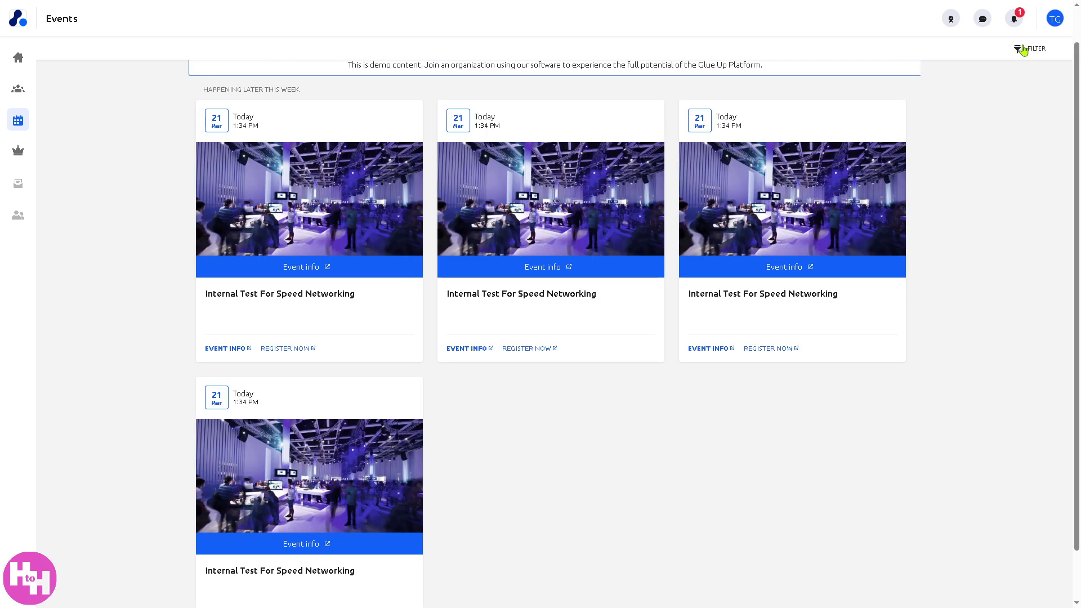
pyautogui.scroll(-1, 836, 245)
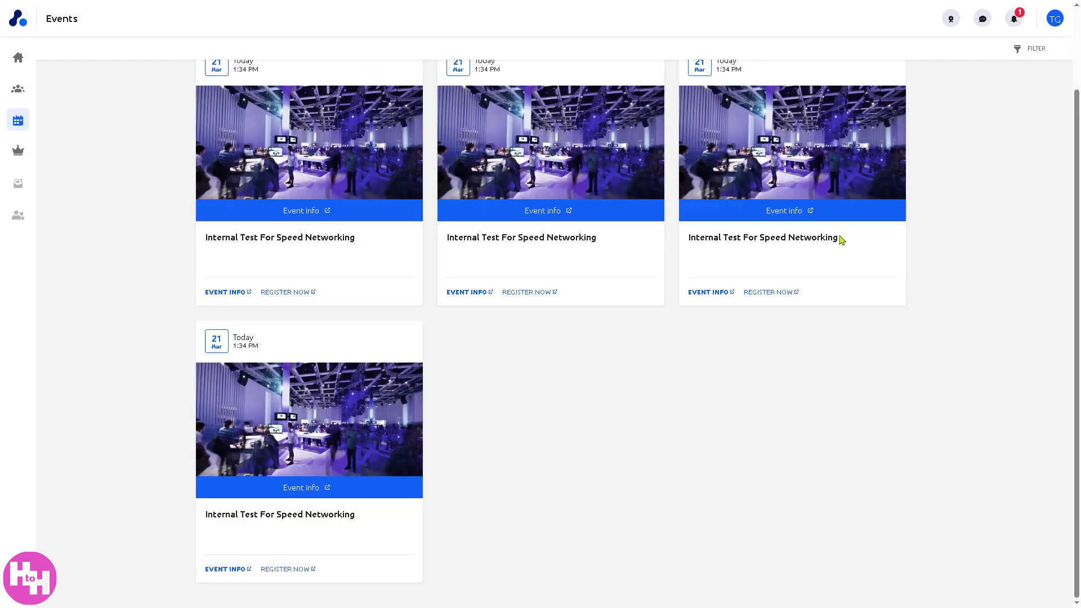
# Step: View the individual membership details, then go to the account Accreditations page
pyautogui.click(19, 155)
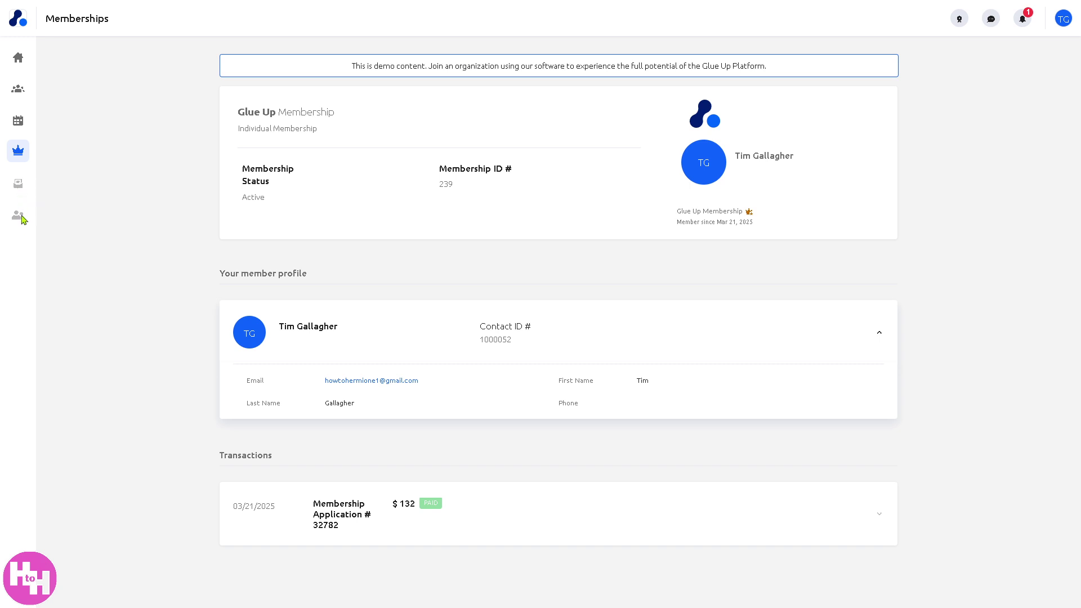
pyautogui.click(18, 89)
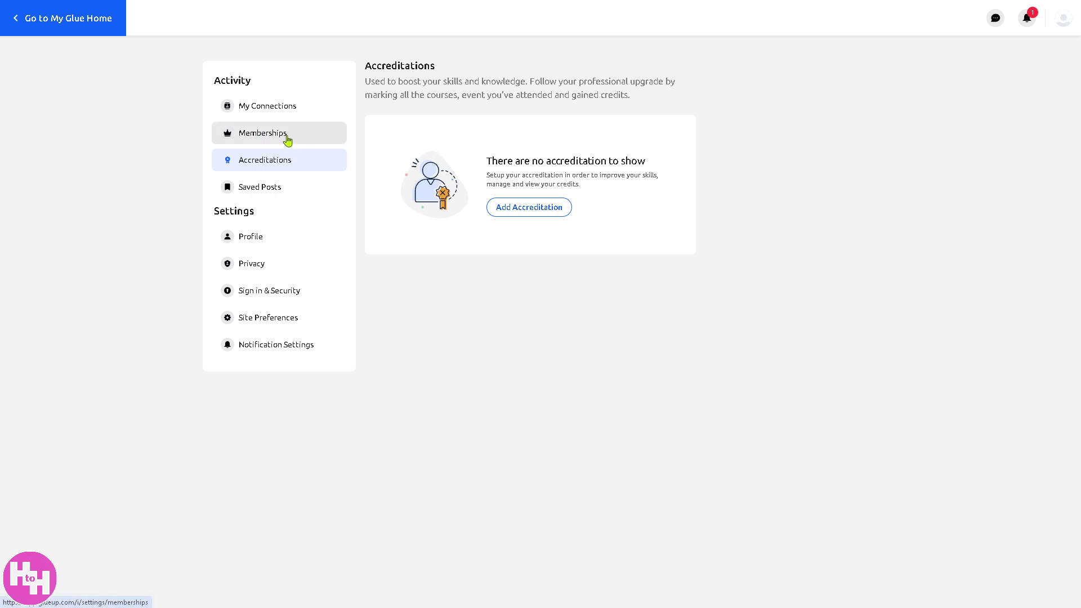
# Step: Show the Business Cards Sent tab in My Connections
pyautogui.click(289, 112)
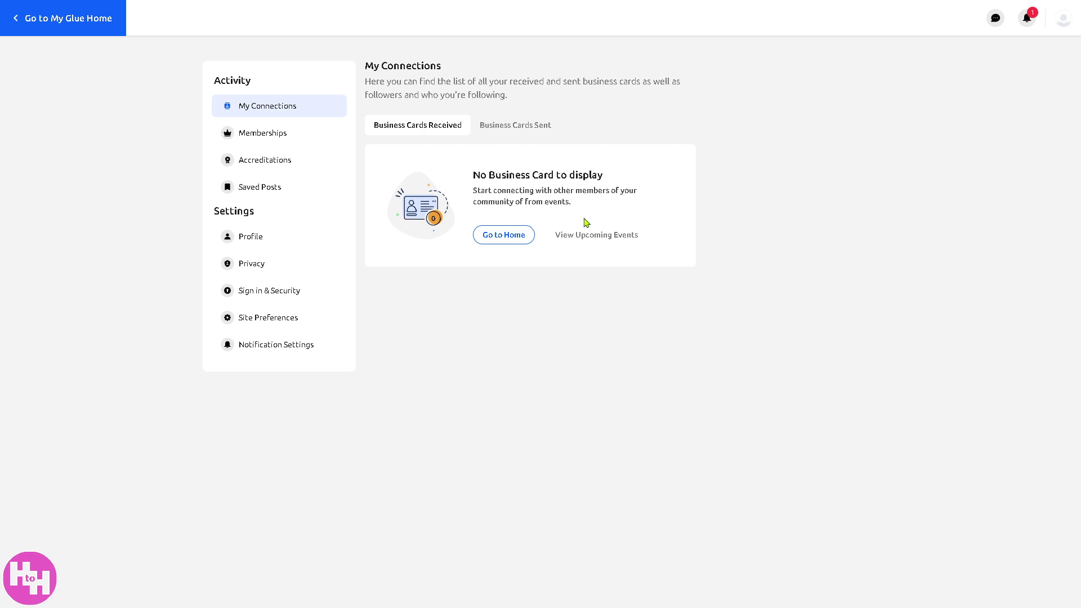
pyautogui.click(516, 126)
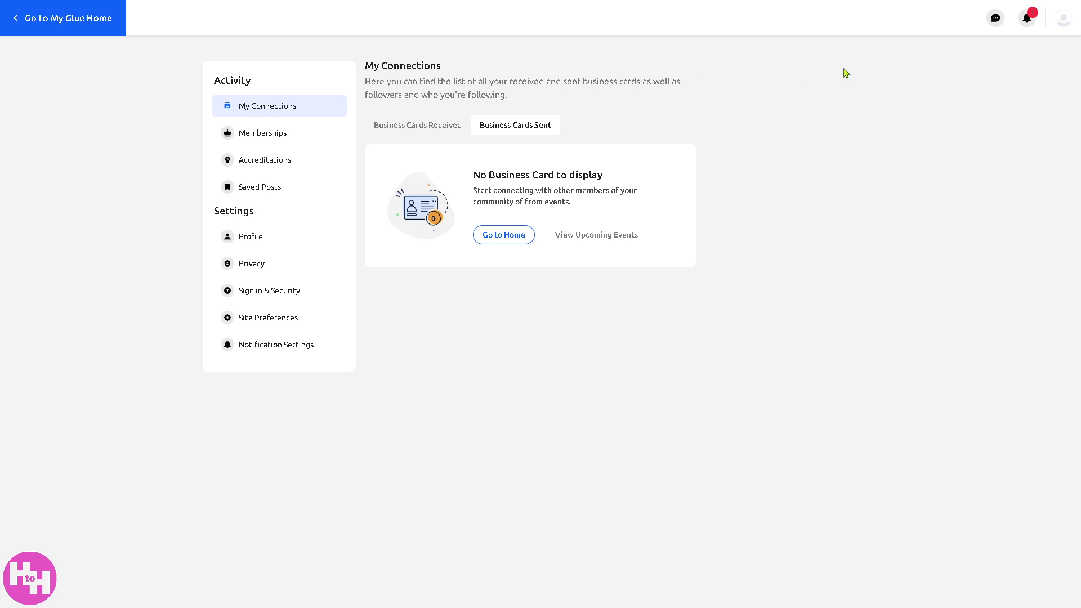
pyautogui.click(1027, 19)
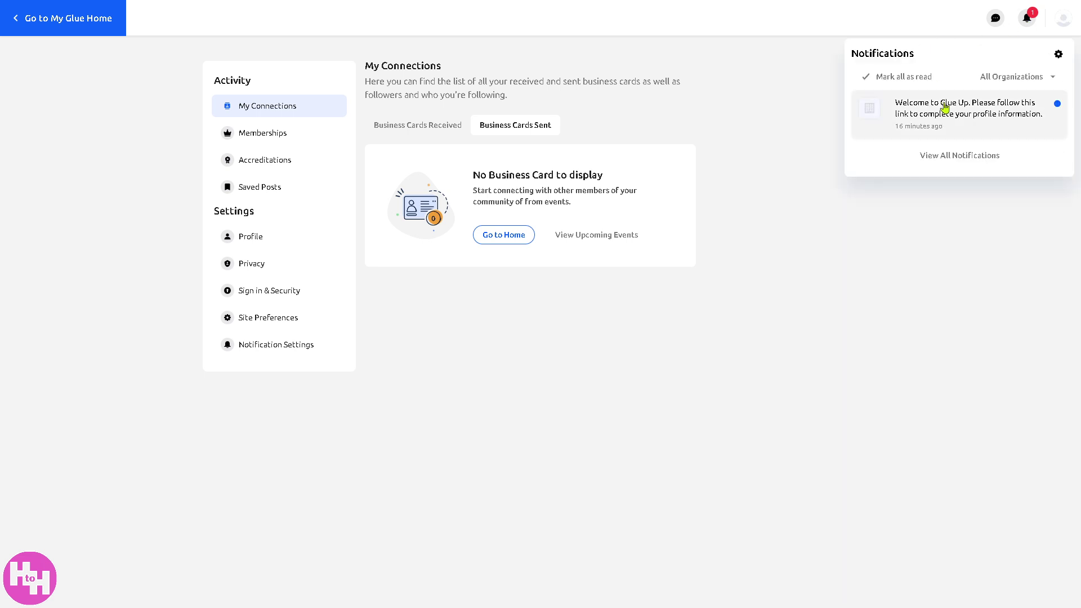
# Step: Open Notification Settings and switch to its Dashboard preferences tab
pyautogui.click(1059, 55)
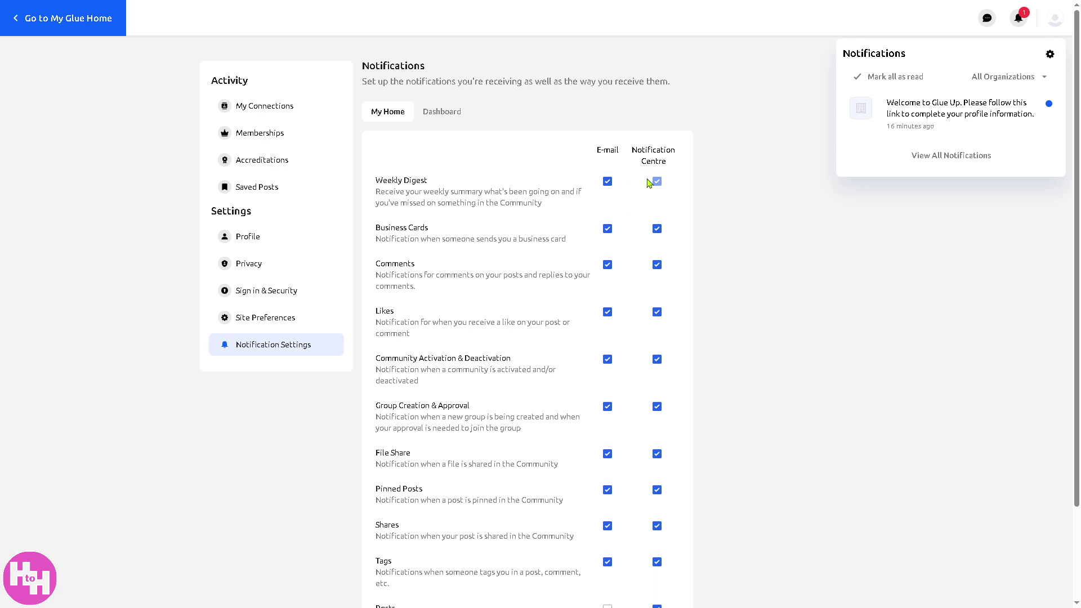
pyautogui.scroll(-1, 648, 214)
pyautogui.scroll(1, 641, 252)
pyautogui.click(443, 114)
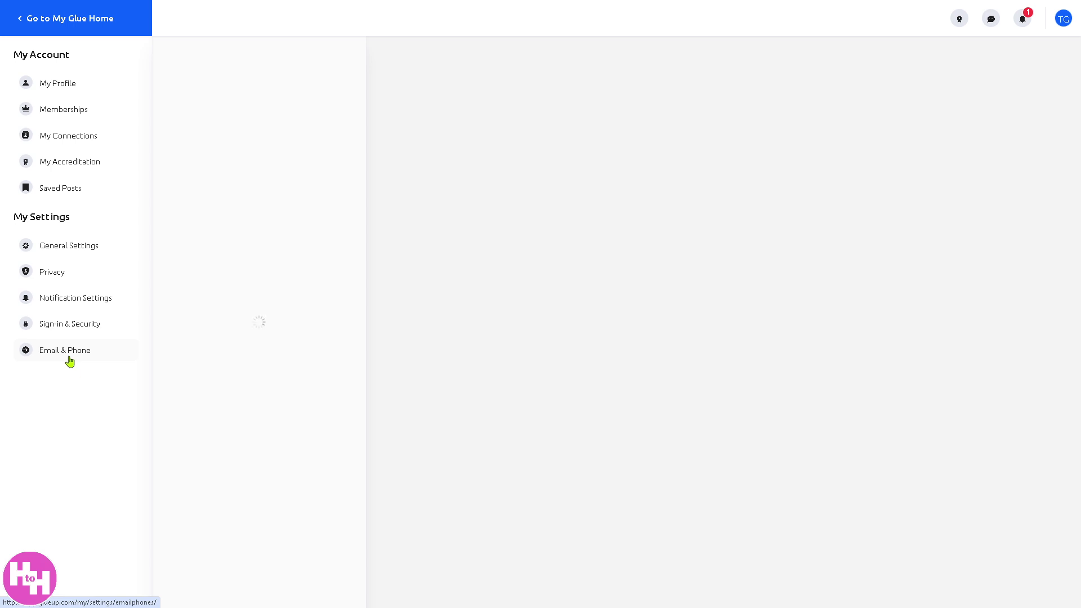
# Step: Check the empty Saved Posts list, then return to the community Home feed
pyautogui.click(61, 189)
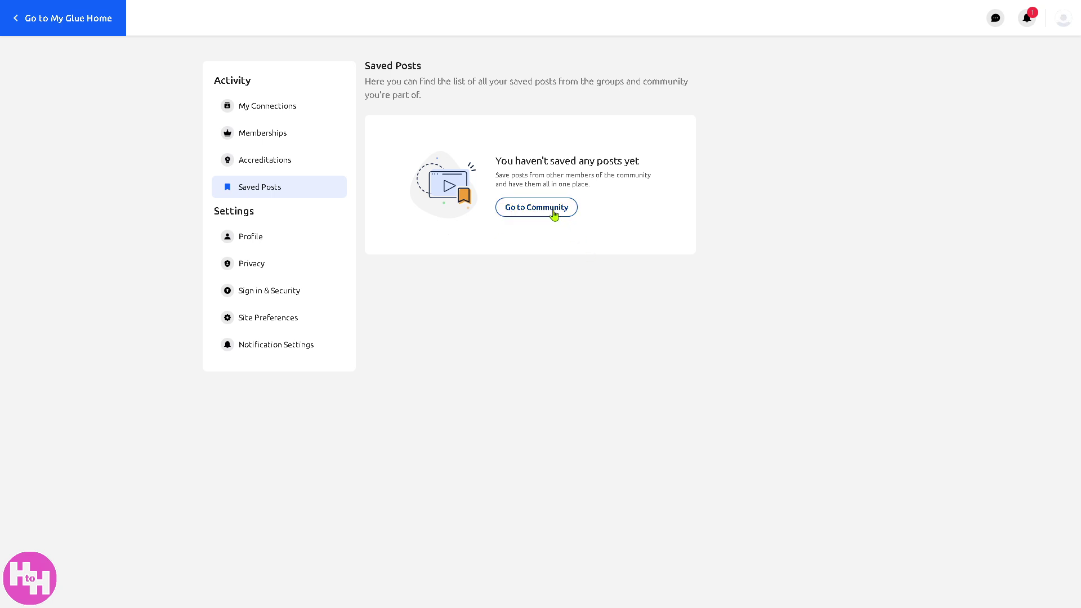
pyautogui.click(536, 219)
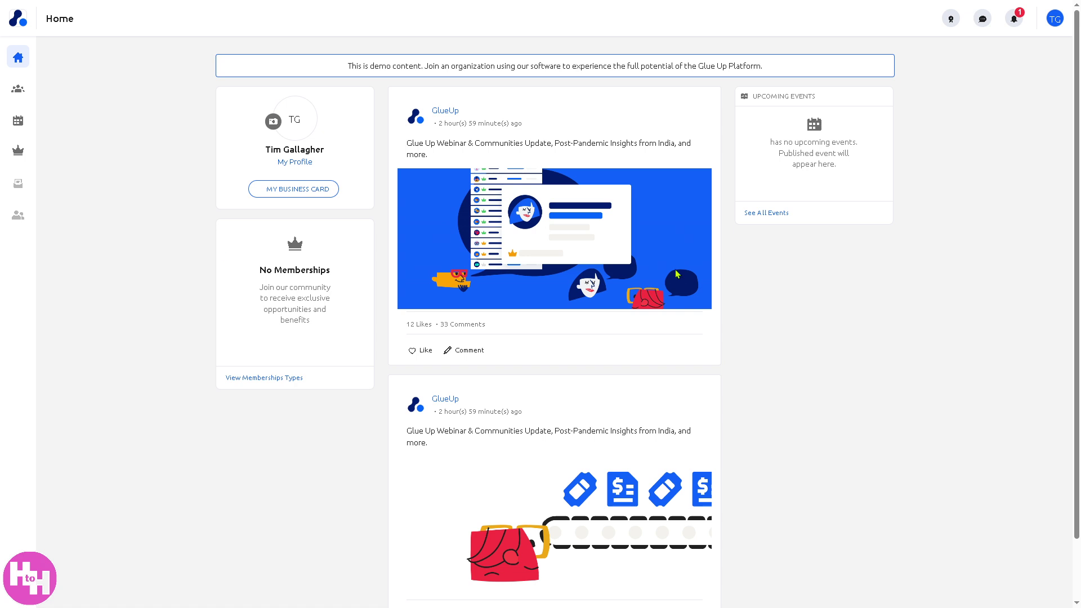
pyautogui.scroll(-1, 872, 292)
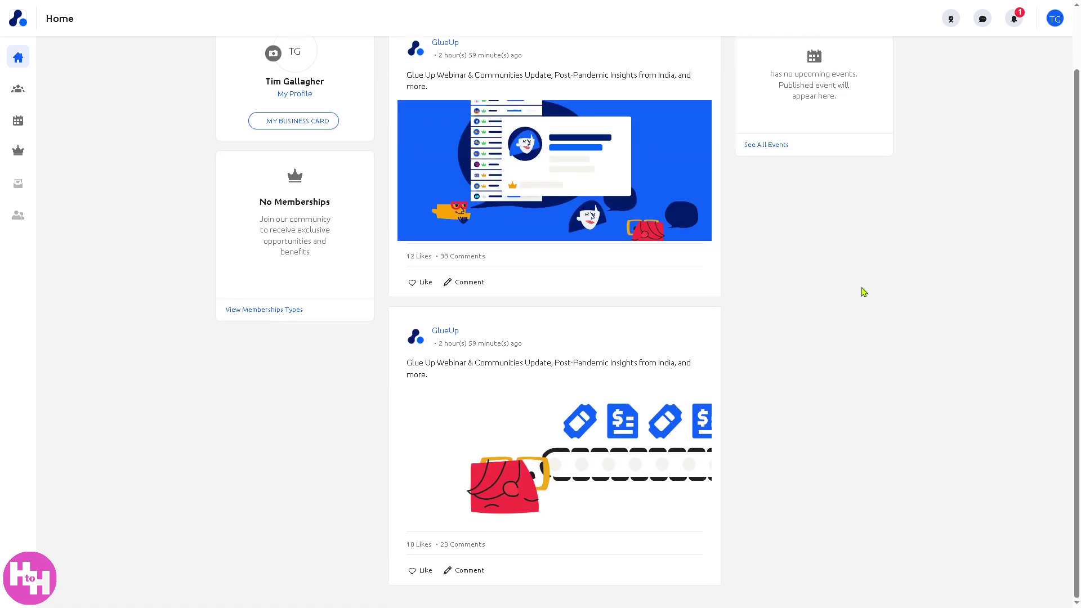
pyautogui.scroll(1, 861, 292)
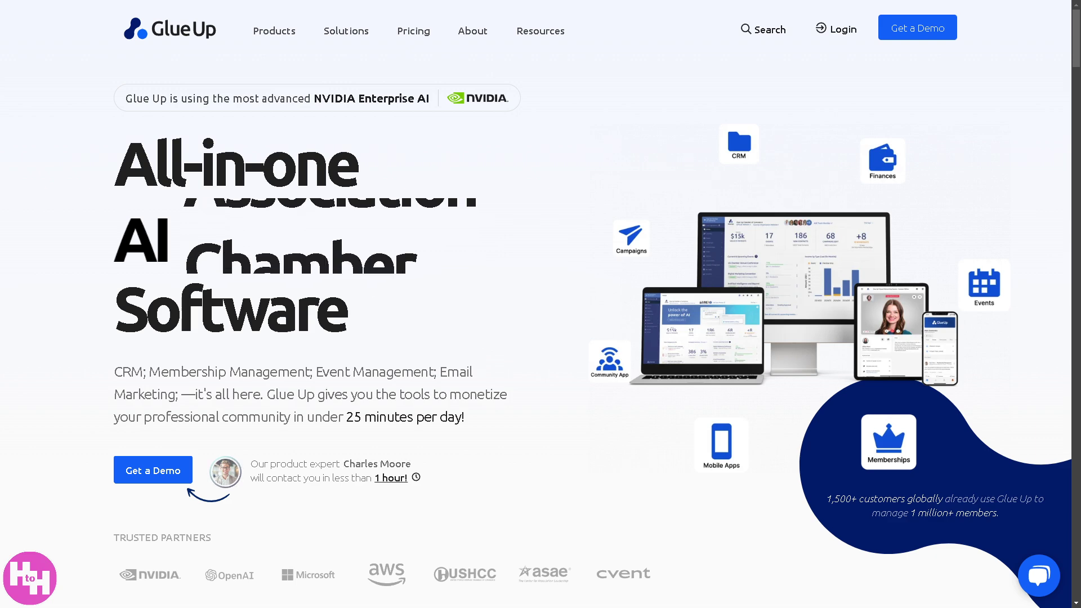
pyautogui.moveTo(274, 30)
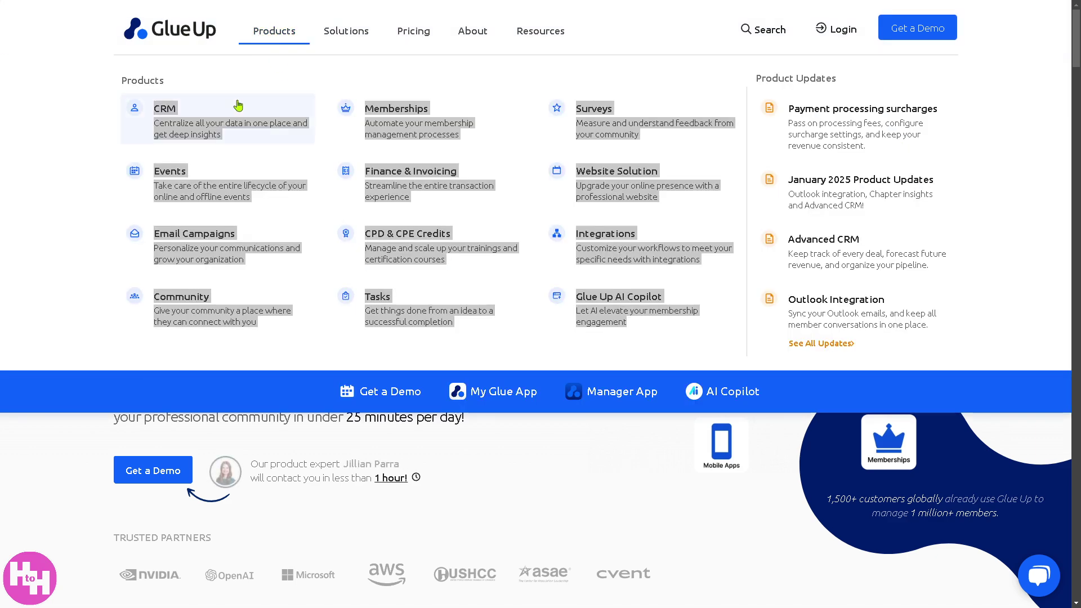
# Step: Browse the Membership CRM, event management and Email Campaigns product pages
pyautogui.click(75, 175)
pyautogui.click(169, 108)
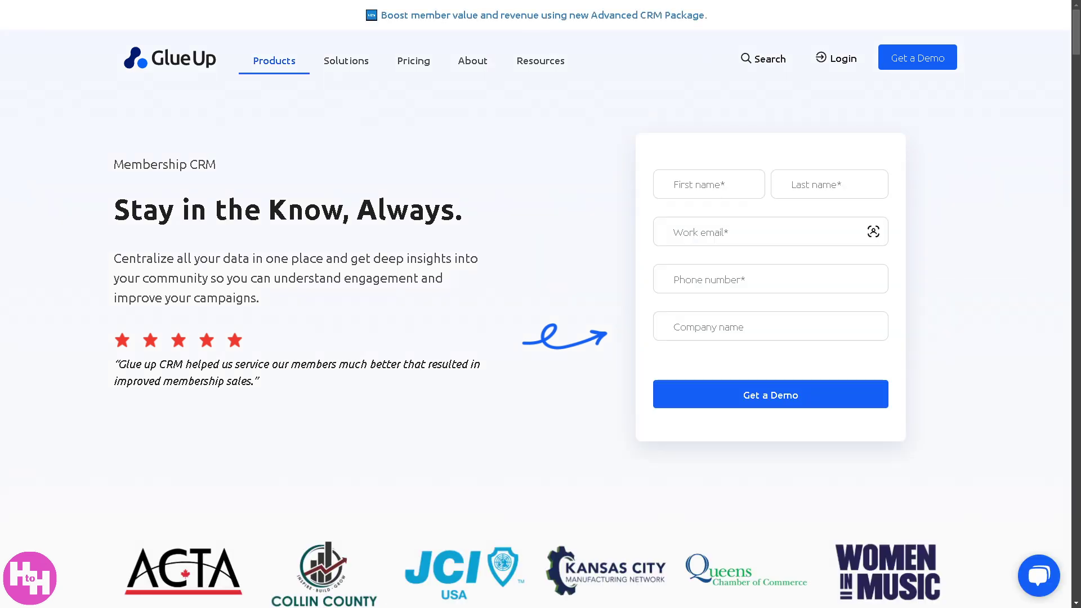
pyautogui.click(169, 173)
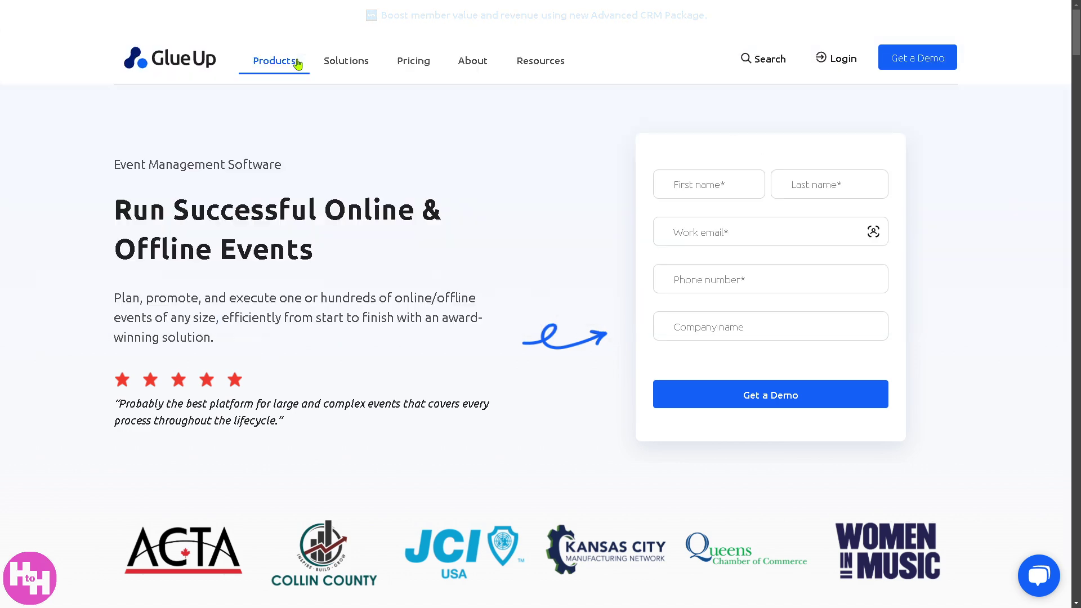
pyautogui.moveTo(274, 60)
pyautogui.click(184, 236)
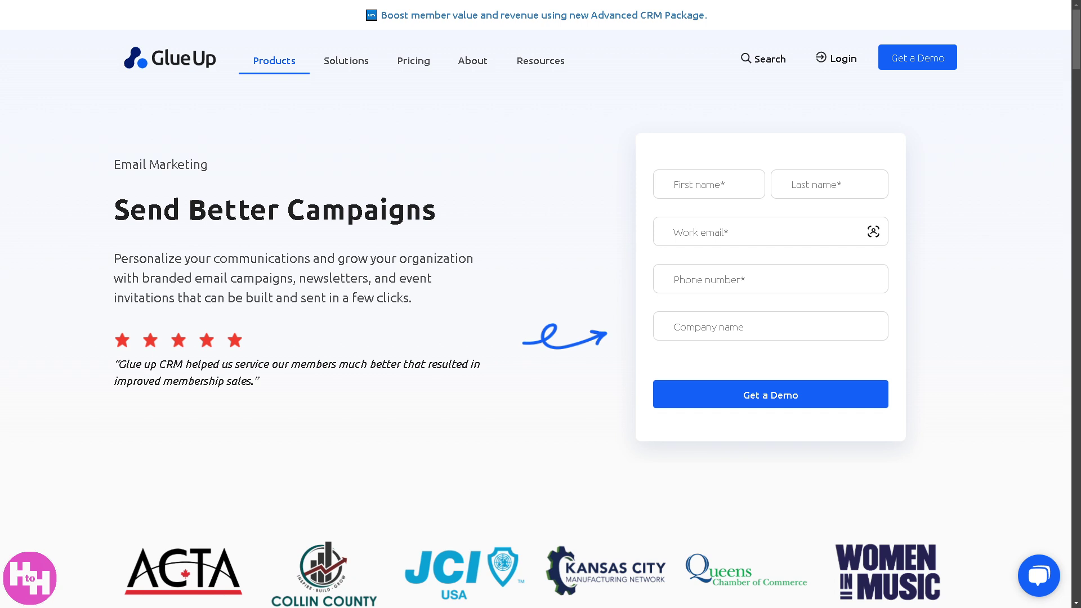
pyautogui.scroll(-1, 259, 186)
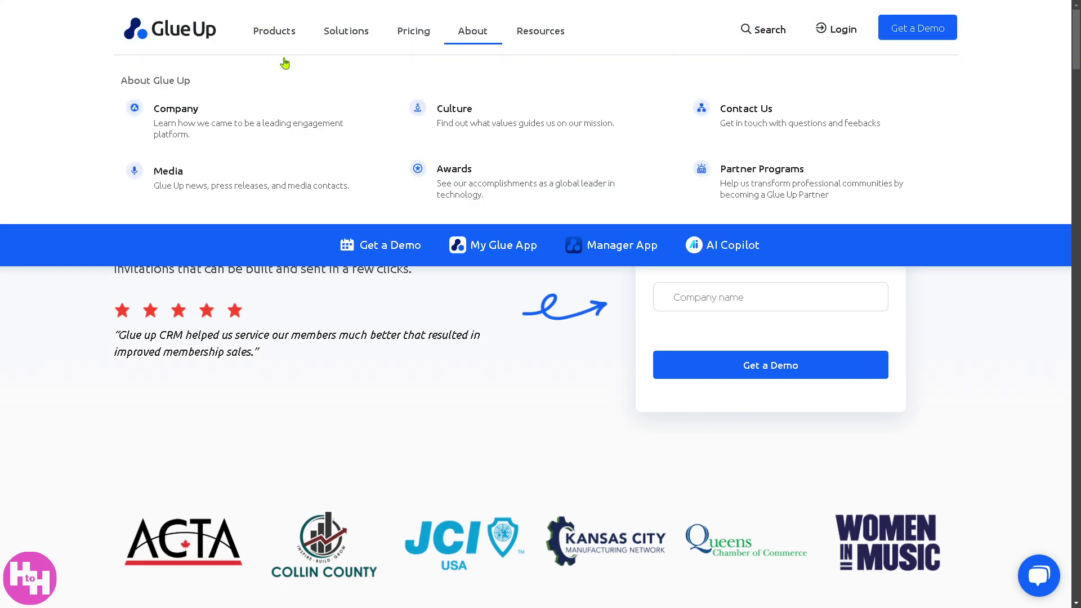
# Step: Browse the Community, Memberships and Finance & Invoicing pages, ending on CPD & CPE Credits
pyautogui.click(202, 309)
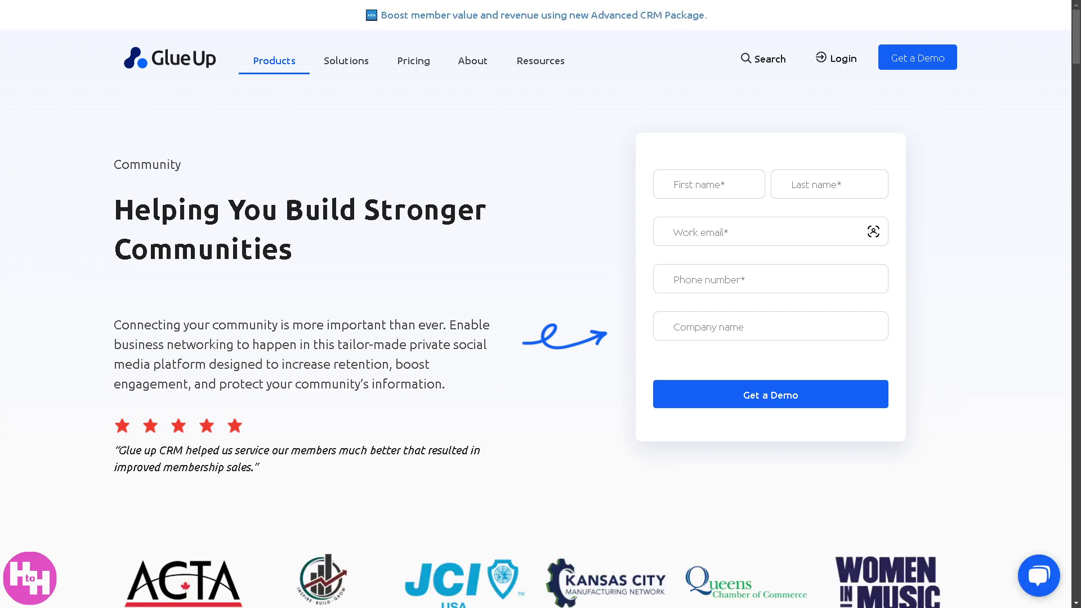
pyautogui.scroll(-1, 298, 56)
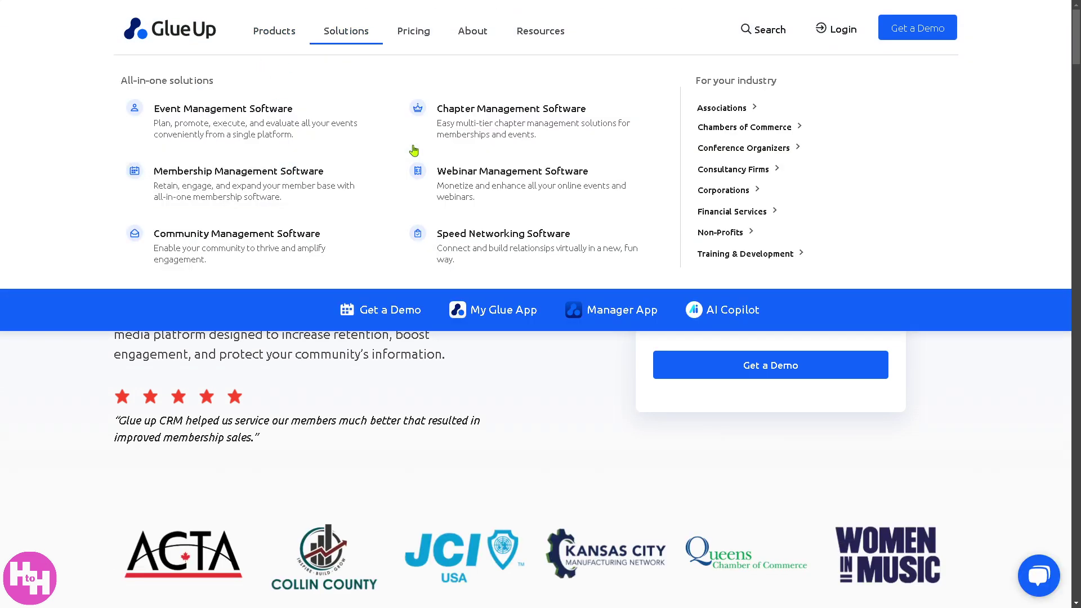
pyautogui.moveTo(273, 31)
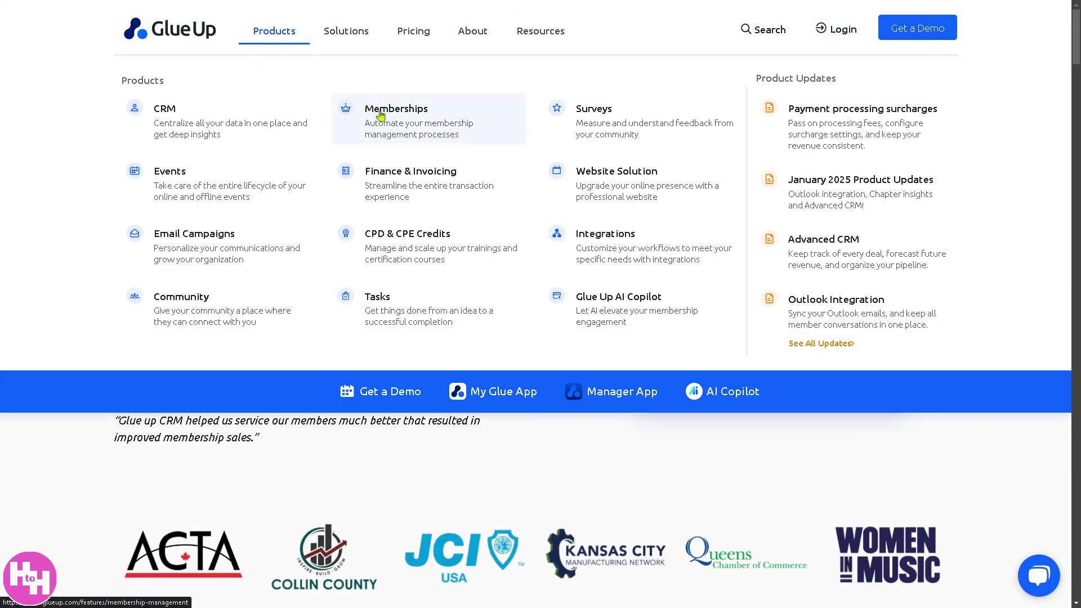
pyautogui.click(372, 124)
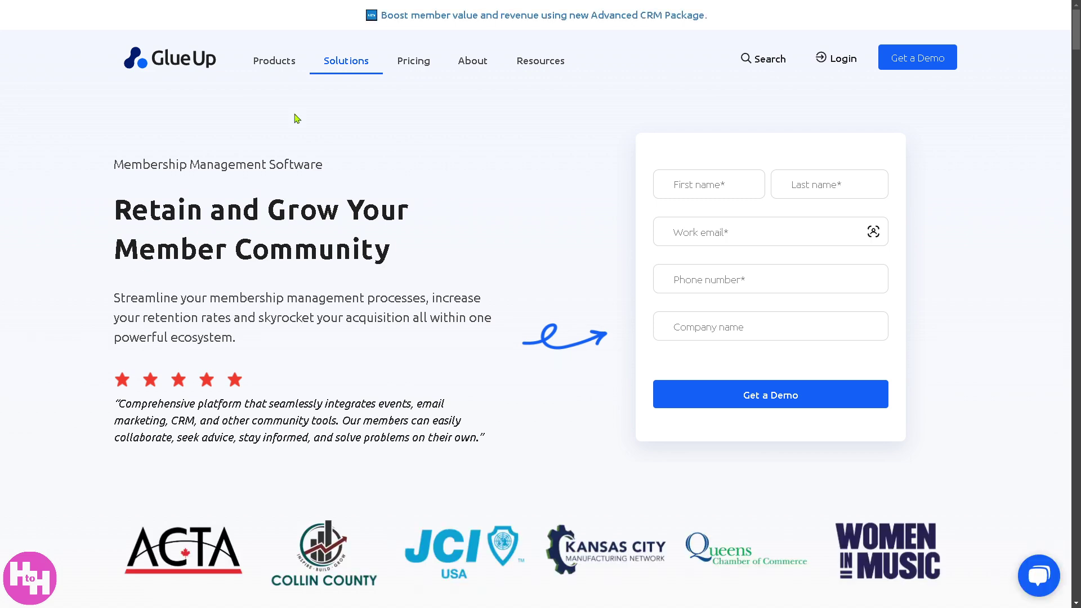
pyautogui.scroll(-1, 293, 84)
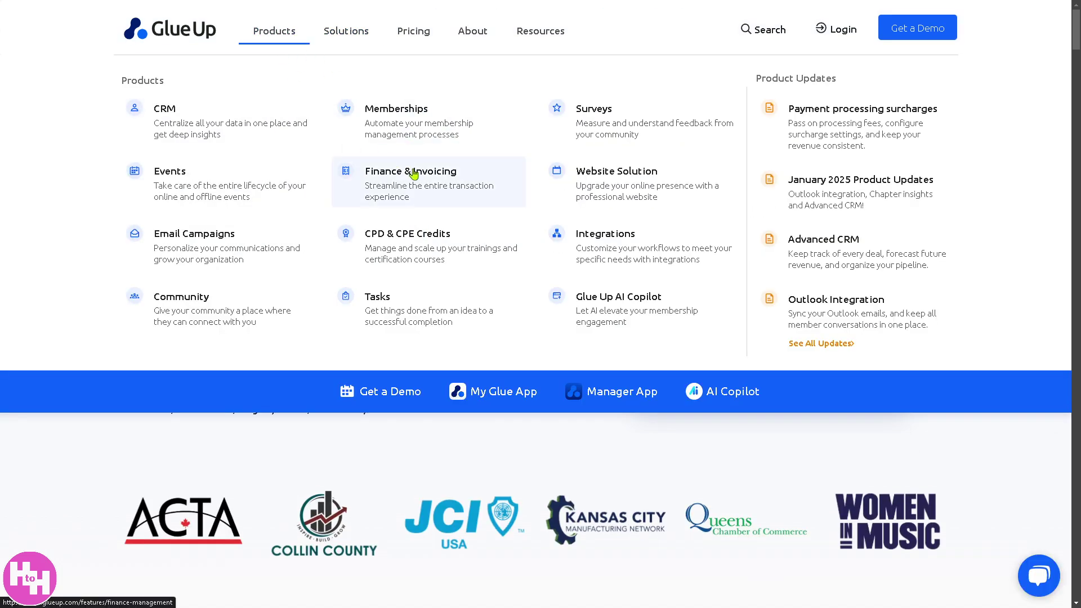
pyautogui.click(410, 174)
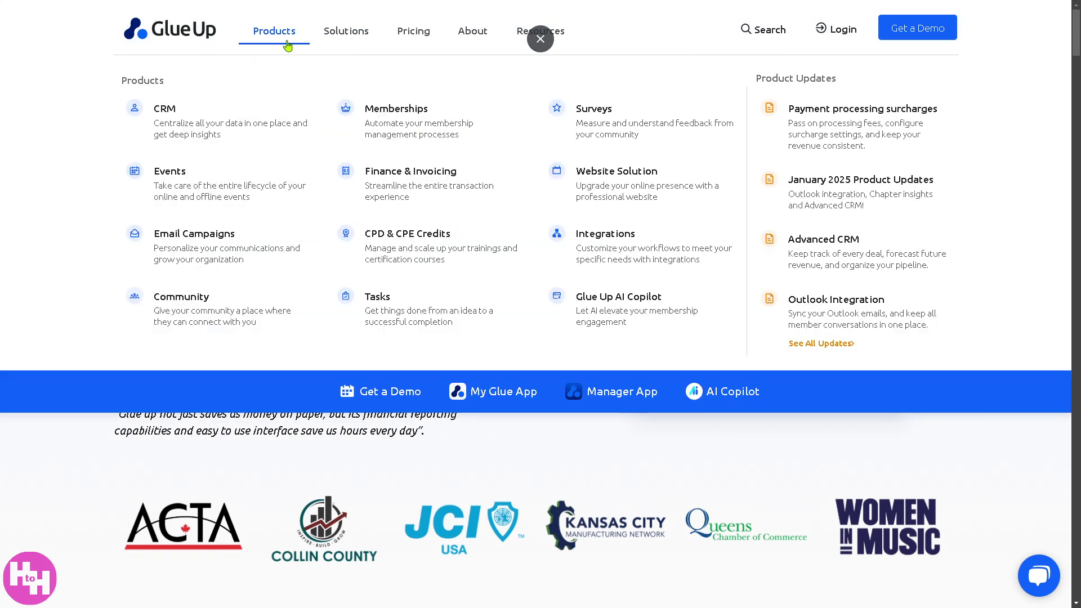
pyautogui.click(399, 228)
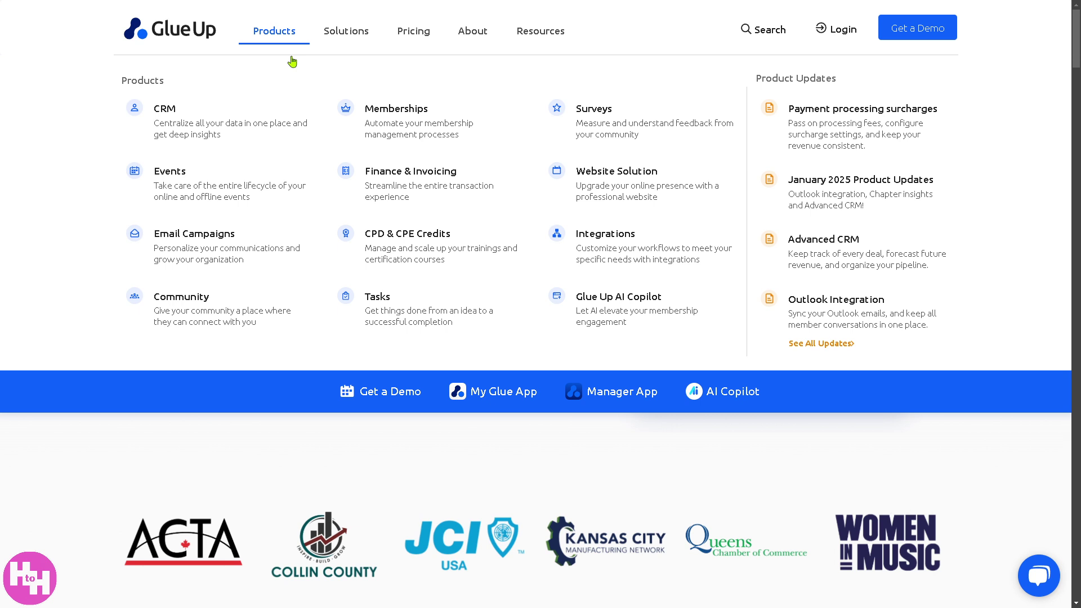
# Step: Open the Tasks product page and scroll down it
pyautogui.click(377, 304)
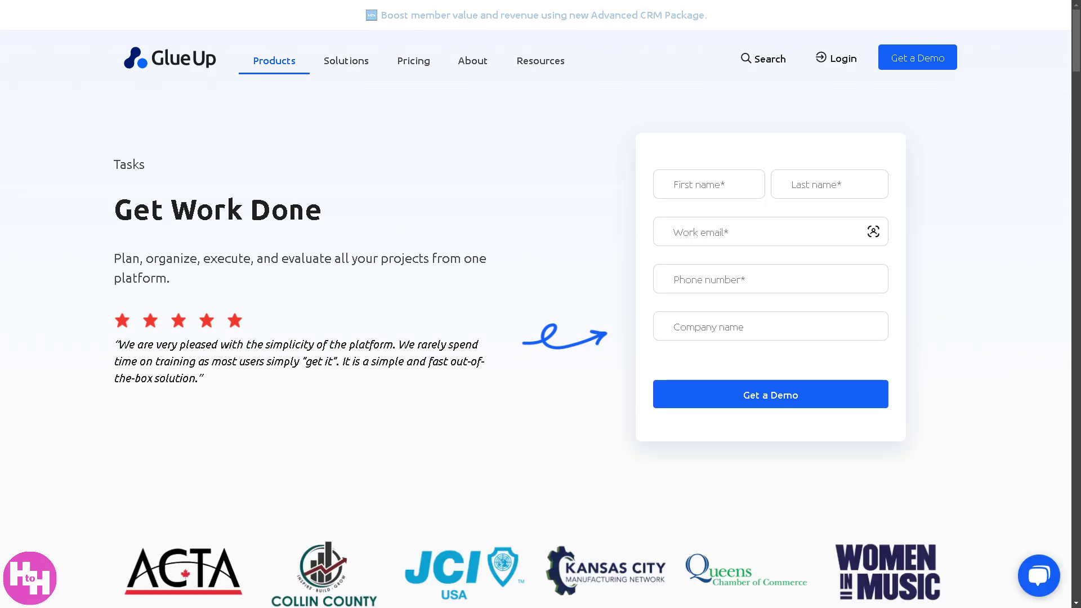
pyautogui.scroll(-1, 349, 56)
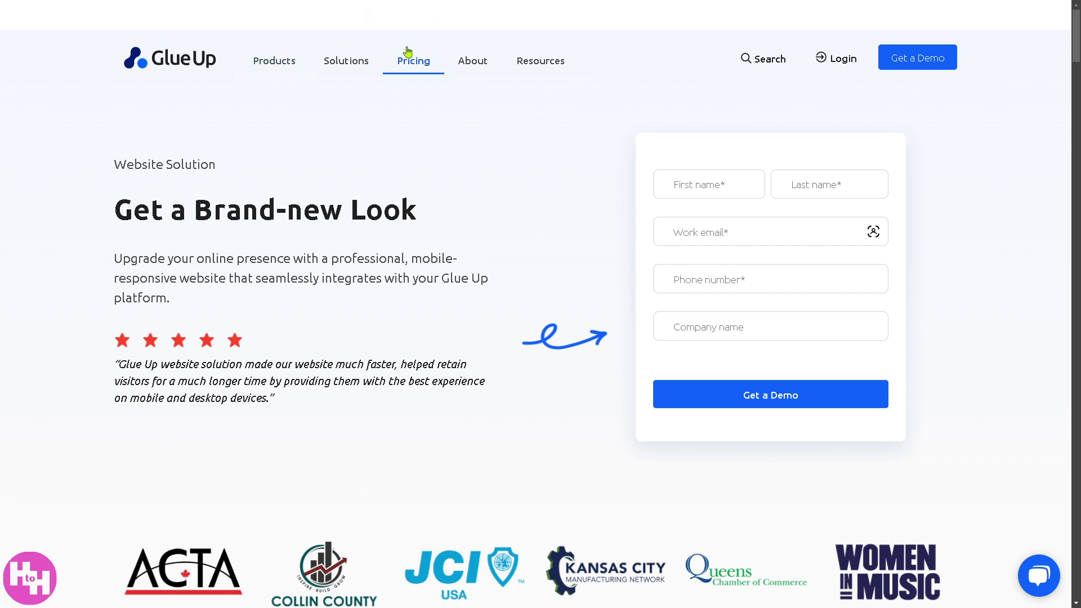
pyautogui.moveTo(274, 59)
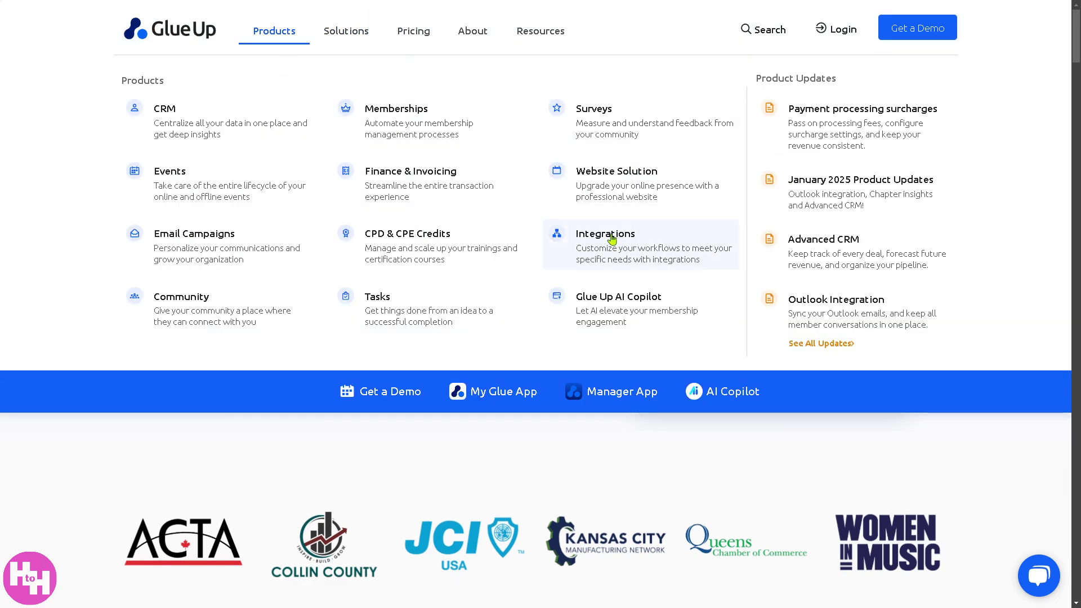
# Step: Scroll through the Integrations page's cards, then view the Glue Up AI Copilot page
pyautogui.click(613, 239)
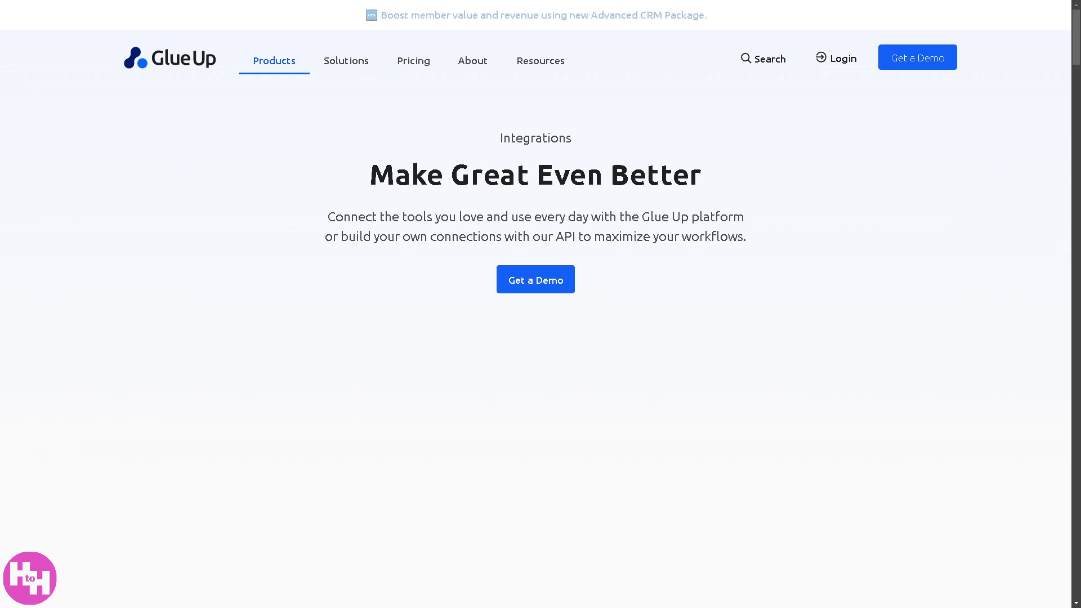
pyautogui.scroll(-3, 224, 374)
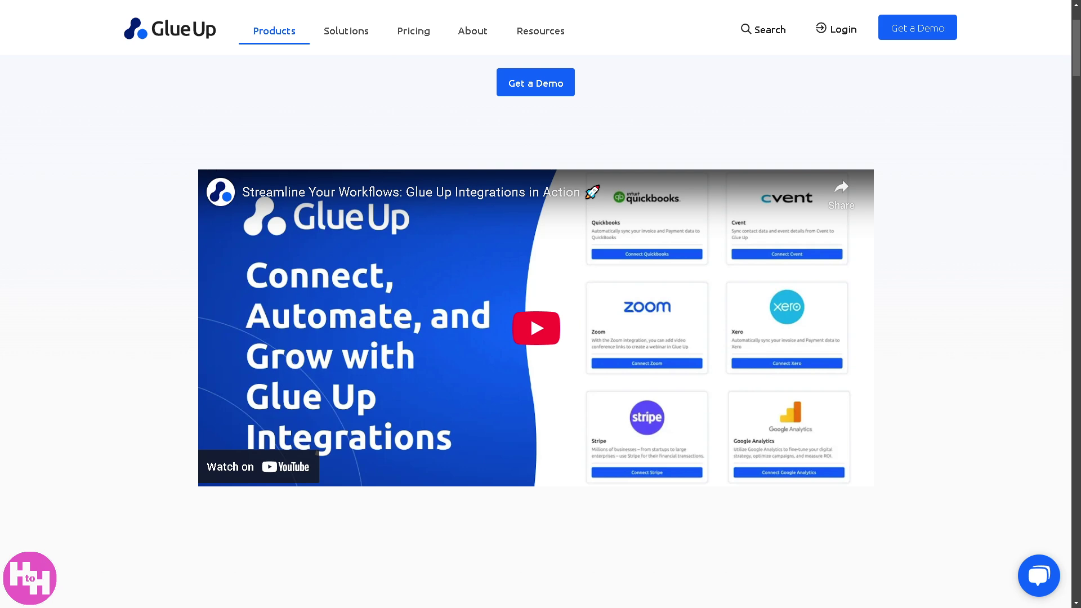
pyautogui.scroll(-1, 647, 346)
pyautogui.scroll(-3, 647, 345)
pyautogui.scroll(-1, 647, 345)
pyautogui.scroll(-4, 646, 351)
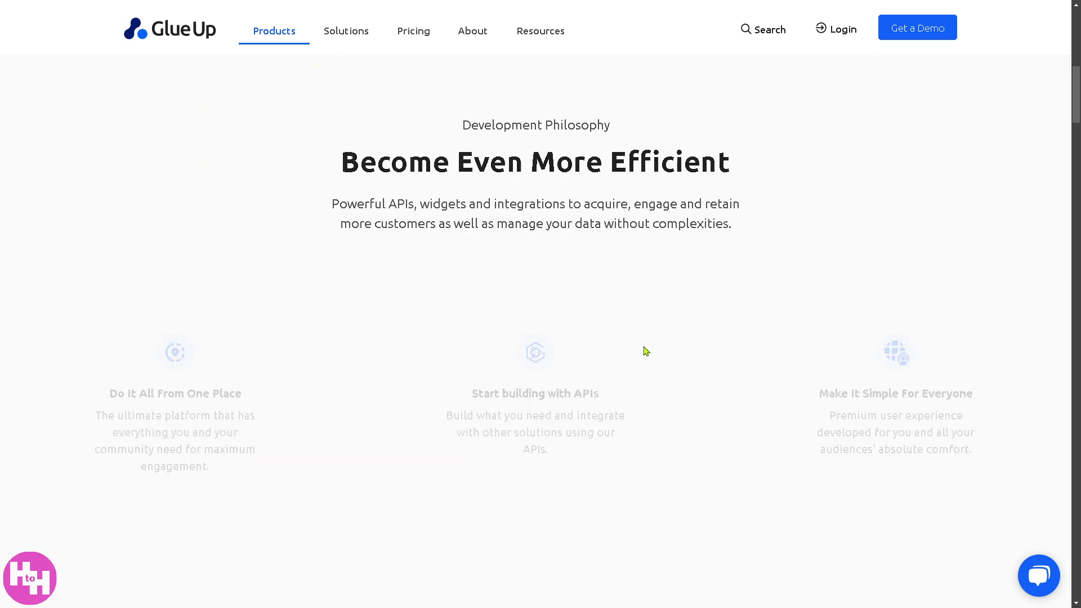
pyautogui.scroll(-1, 642, 354)
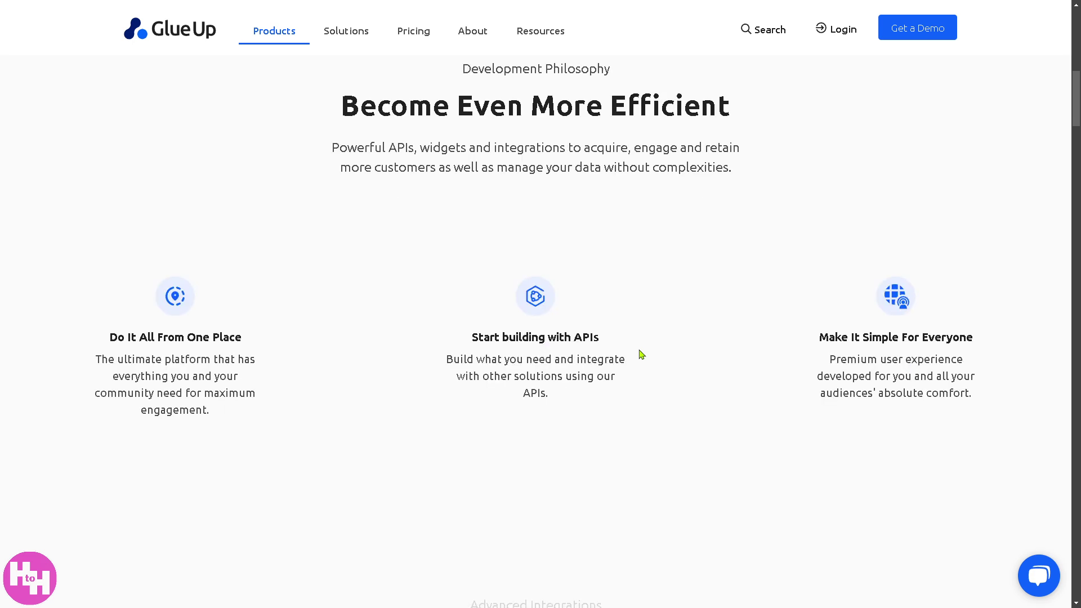
pyautogui.scroll(-2, 642, 354)
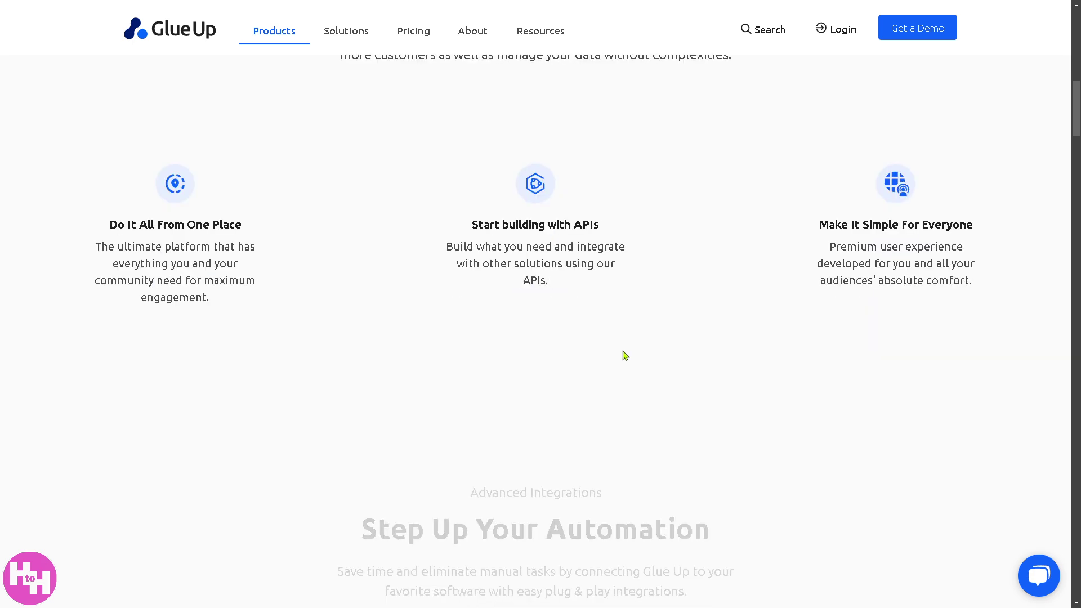
pyautogui.scroll(-1, 625, 355)
pyautogui.scroll(-2, 624, 358)
pyautogui.scroll(-1, 630, 315)
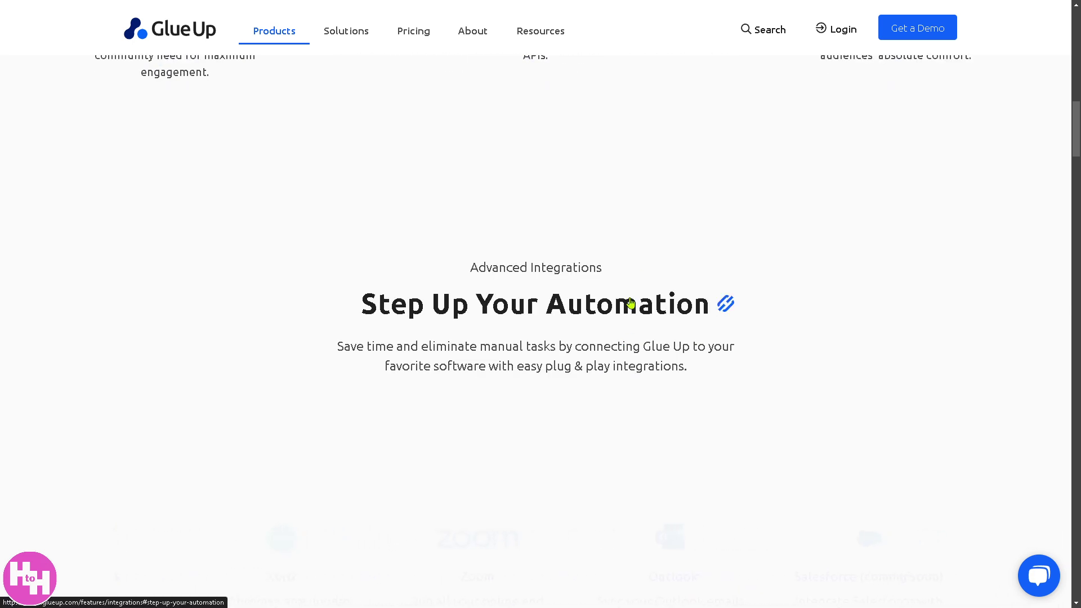
pyautogui.scroll(-1, 631, 304)
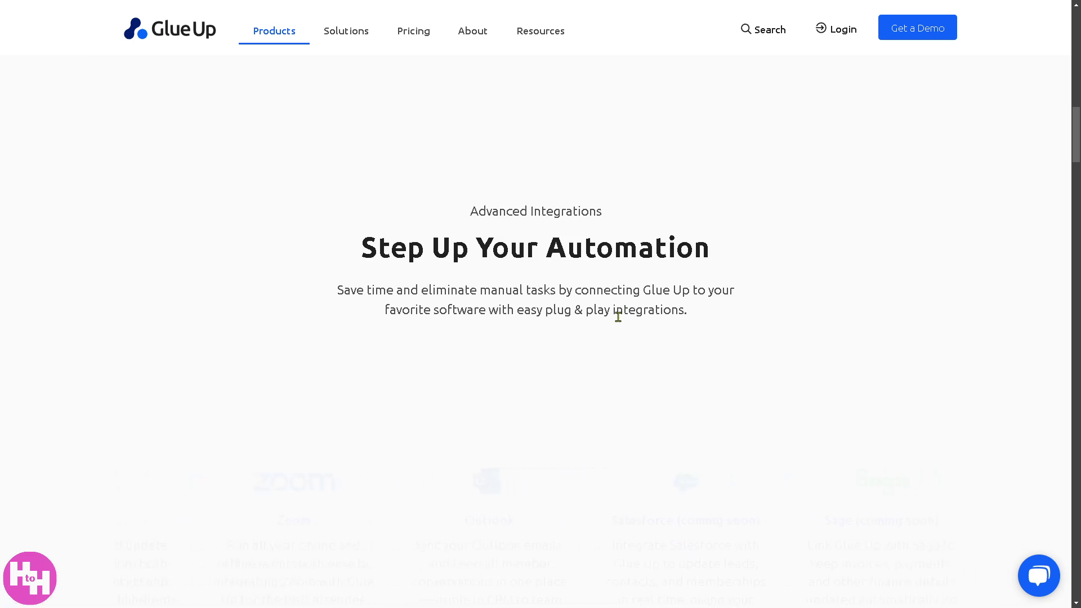
pyautogui.scroll(-1, 620, 321)
pyautogui.scroll(-2, 617, 322)
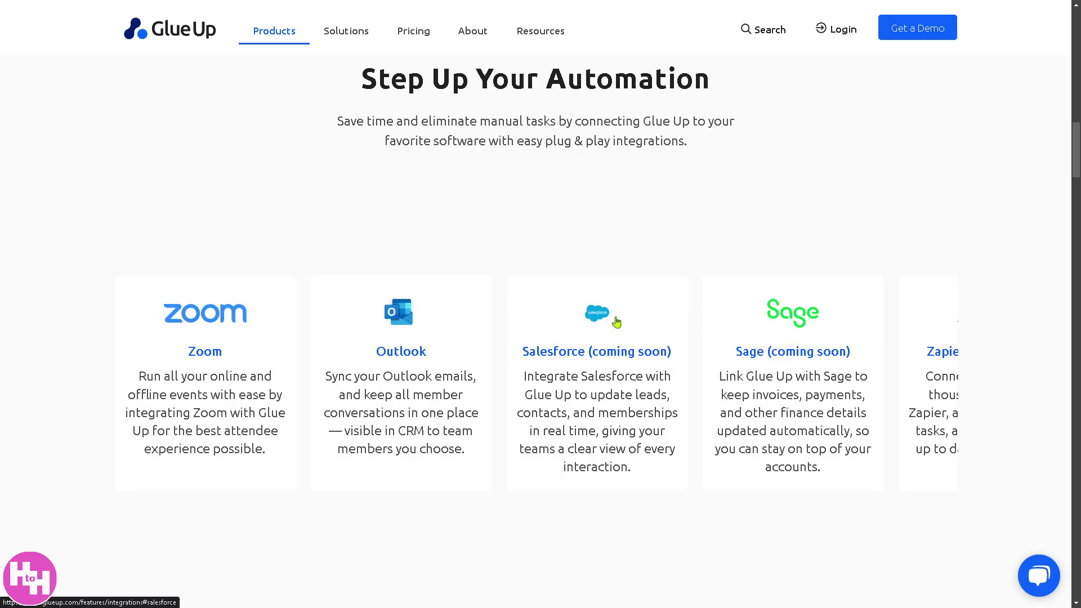
pyautogui.scroll(-1, 617, 322)
pyautogui.scroll(-2, 616, 321)
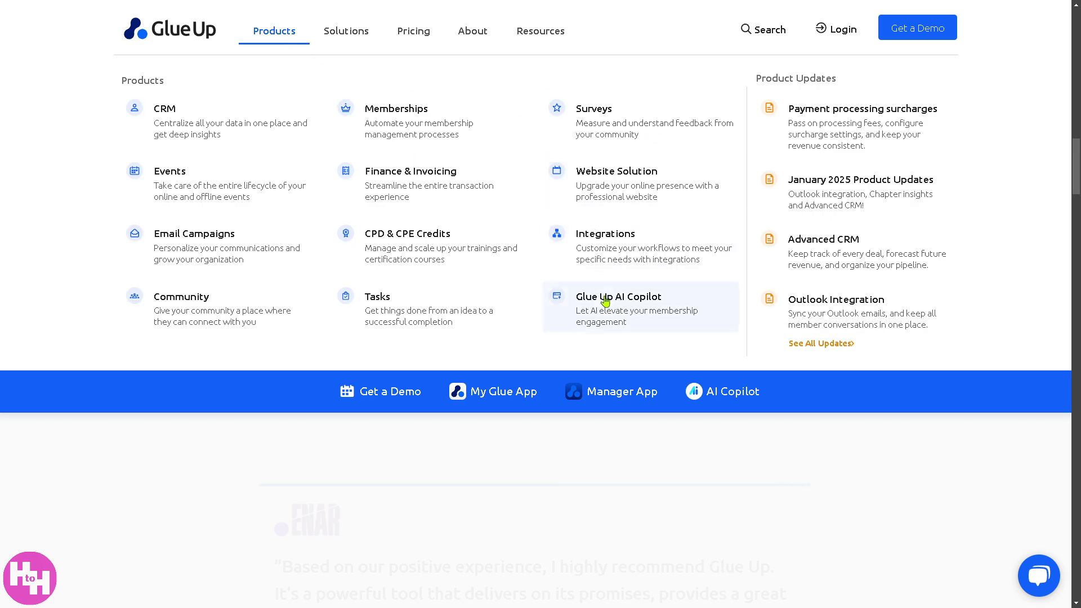
pyautogui.click(182, 299)
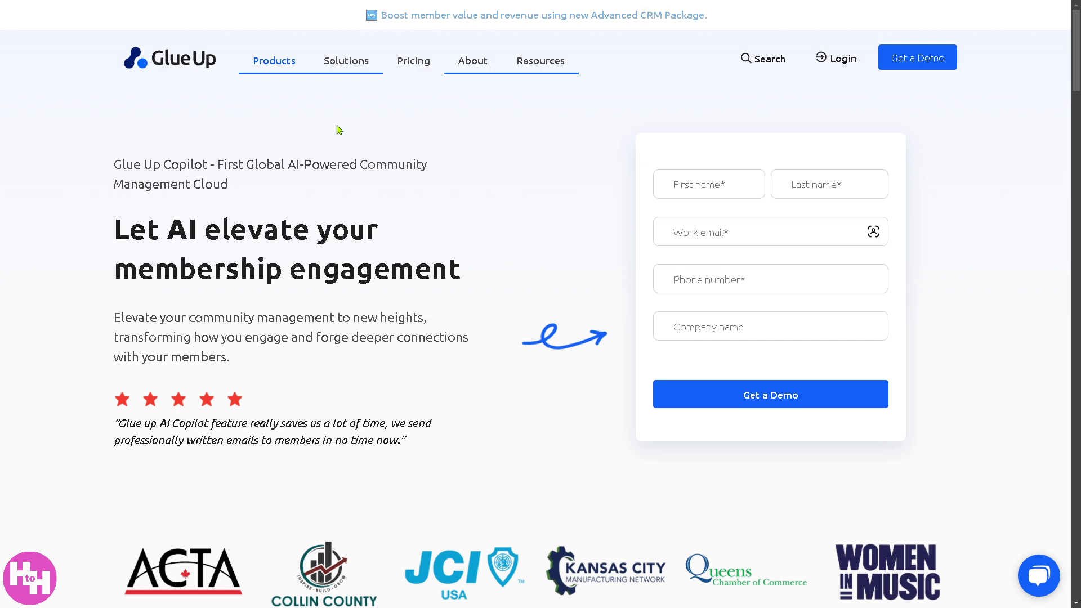
pyautogui.scroll(-1, 506, 73)
# Step: Browse the Glue Up pricing plans, then open and dismiss the Event Management quote form
pyautogui.click(420, 33)
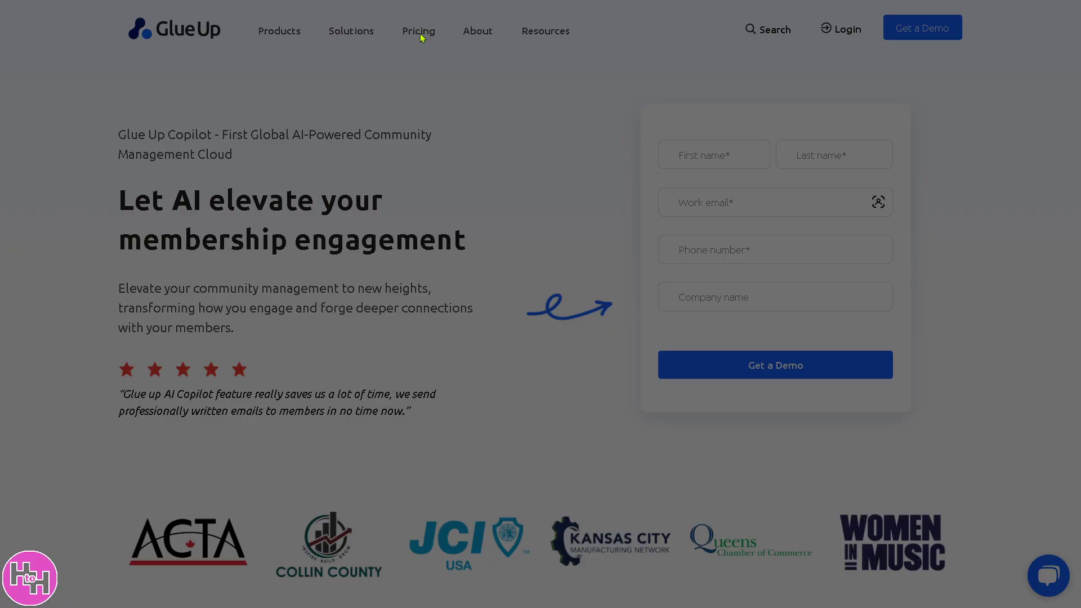
pyautogui.scroll(-3, 272, 291)
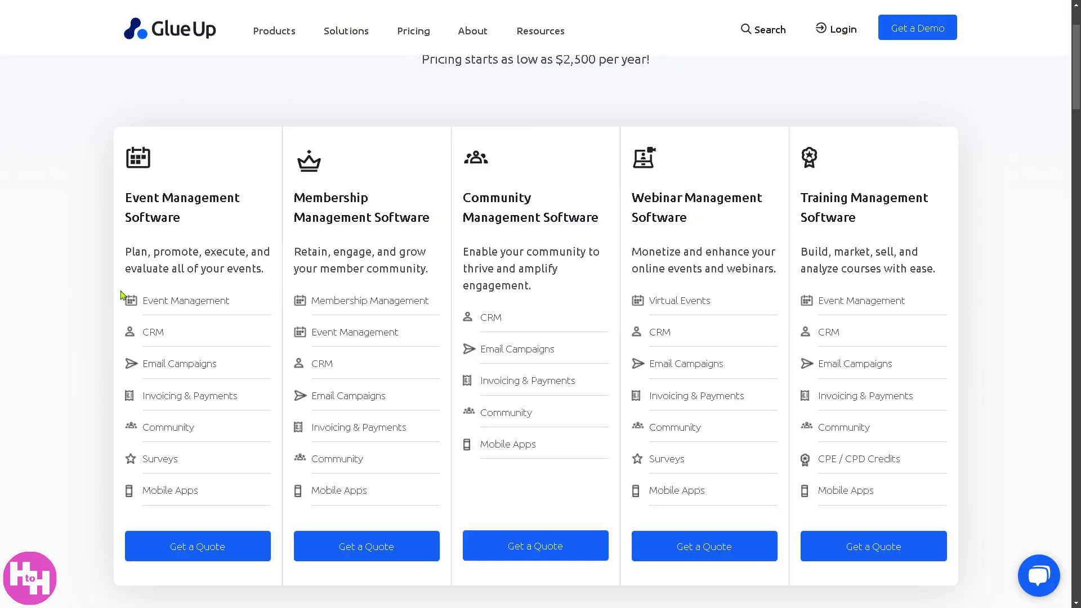
pyautogui.scroll(1, 142, 262)
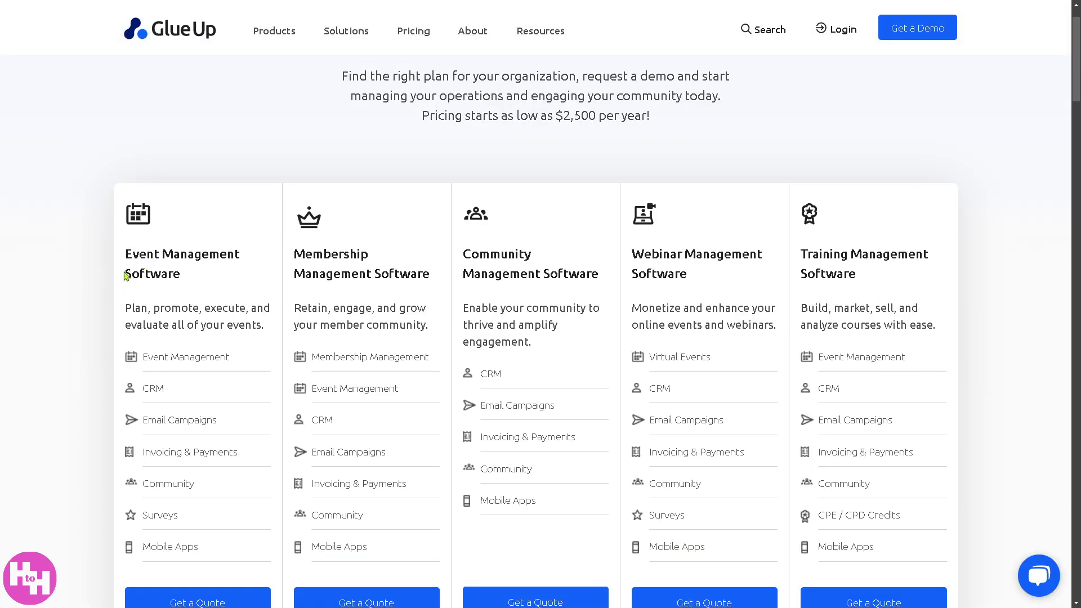
pyautogui.scroll(-1, 115, 278)
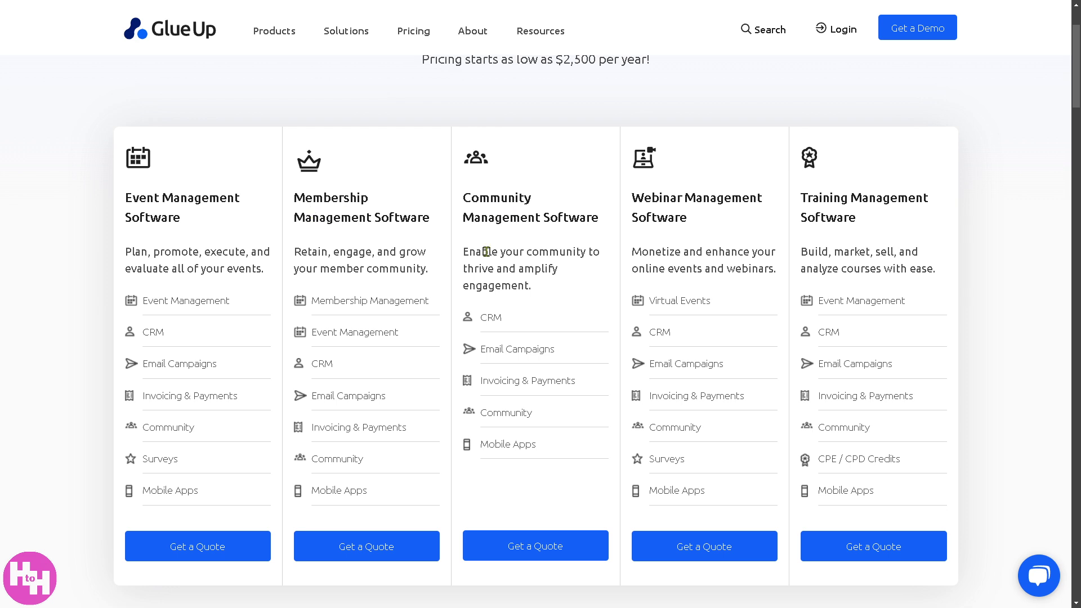
pyautogui.click(206, 556)
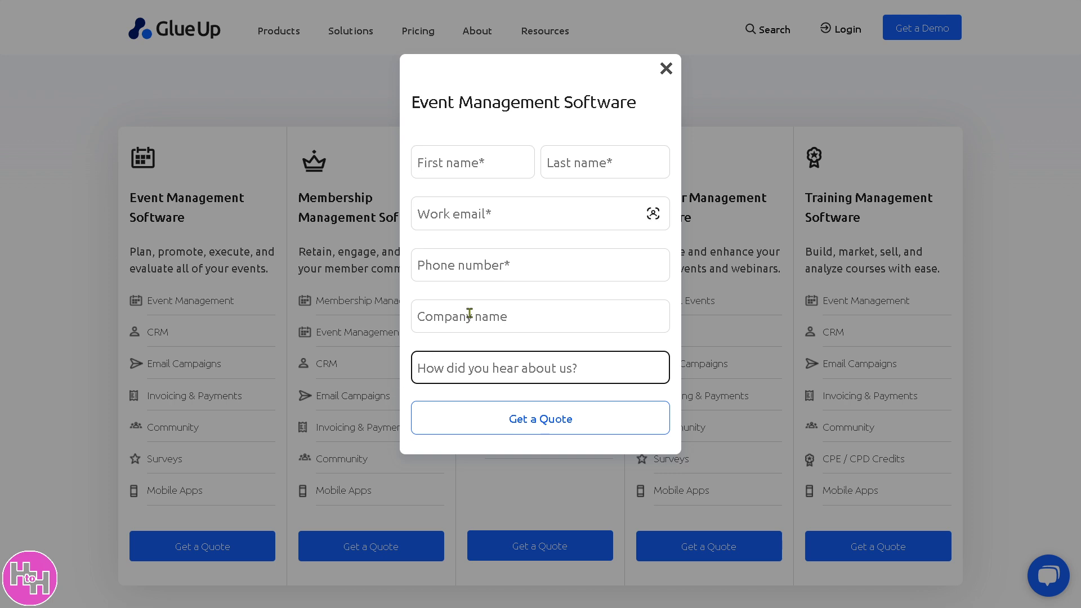
pyautogui.click(666, 69)
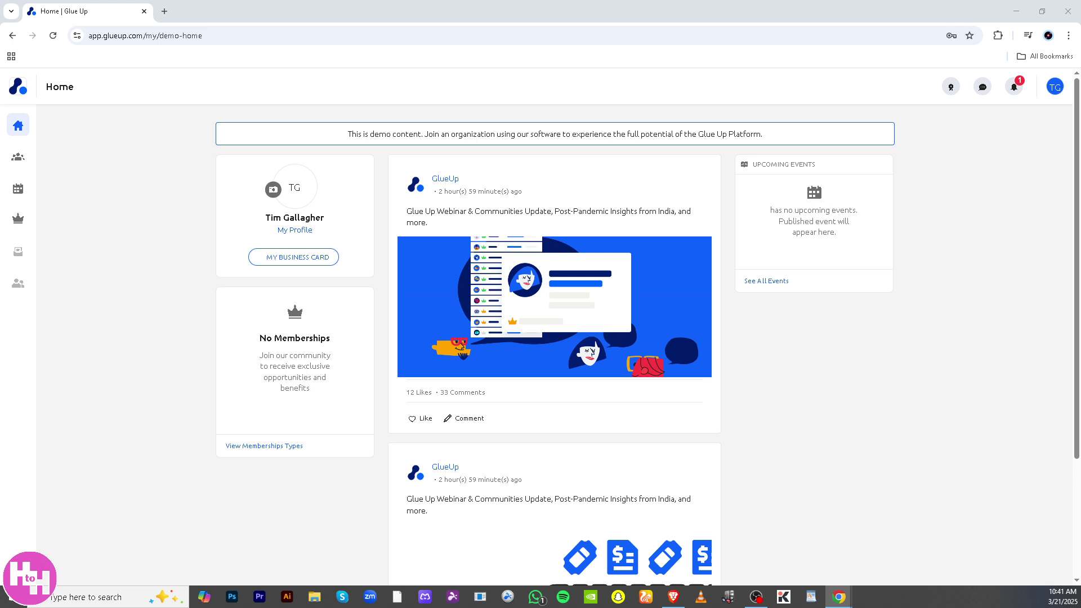
# Step: Show the Glue Up Home feed in full-screen mode with F11
pyautogui.click(756, 597)
pyautogui.press('F11')
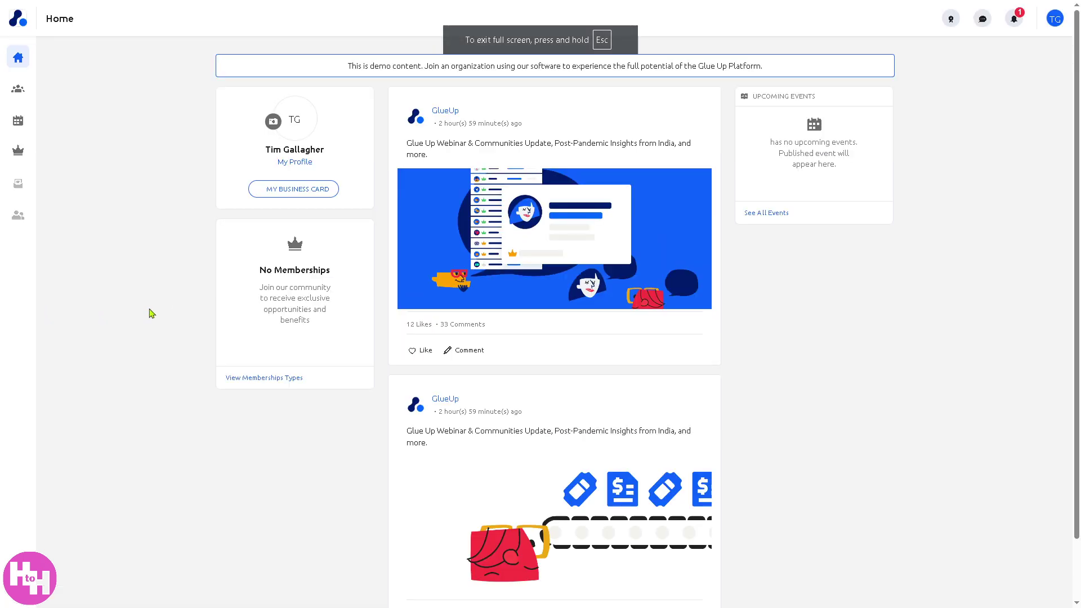